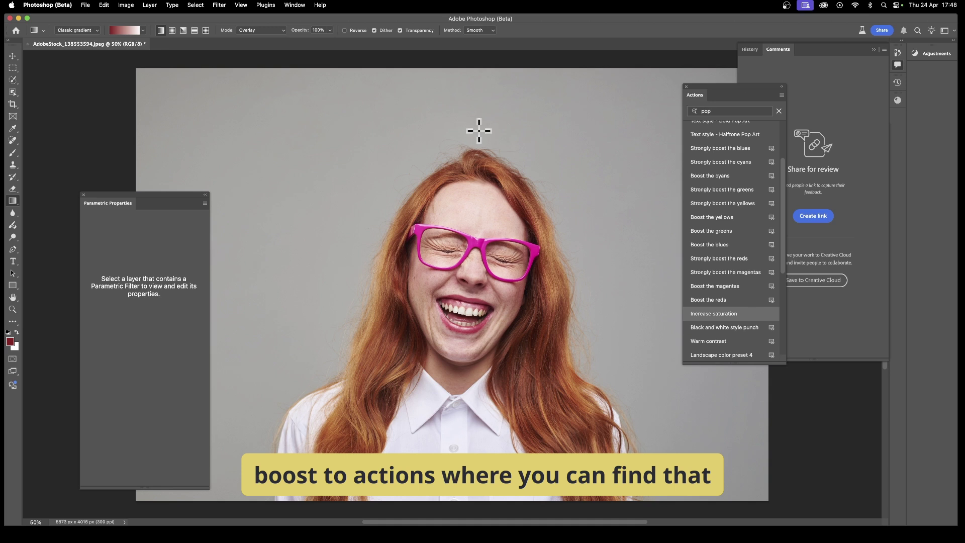
# Step: Clear the old search in the Actions panel, move the panel away from Comments, and list the "Make it pop" suggestions
pyautogui.click(293, 5)
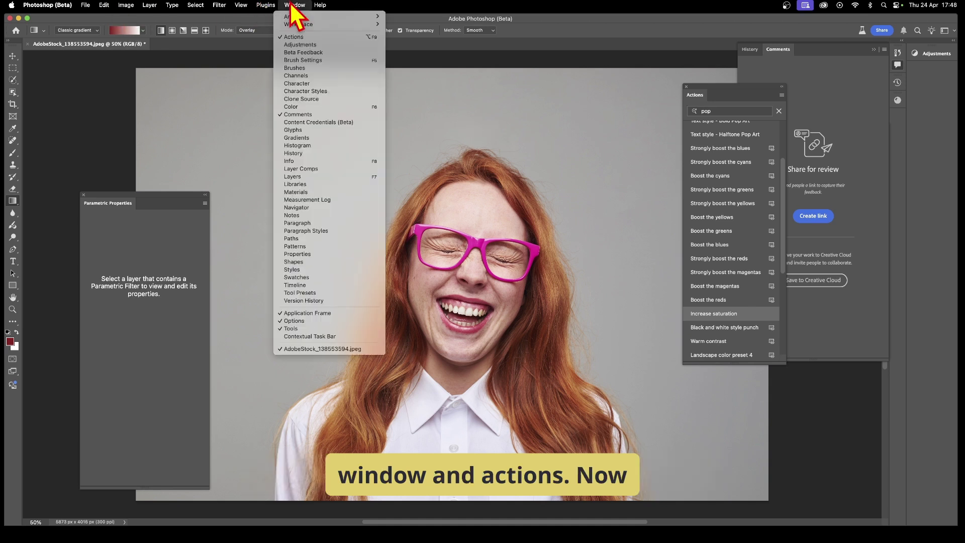
pyautogui.click(719, 92)
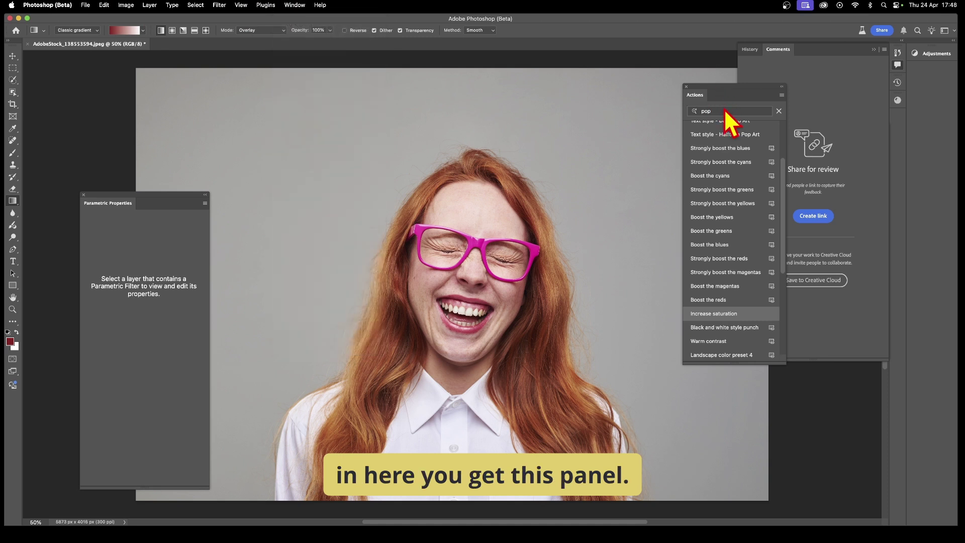
pyautogui.doubleClick(726, 111)
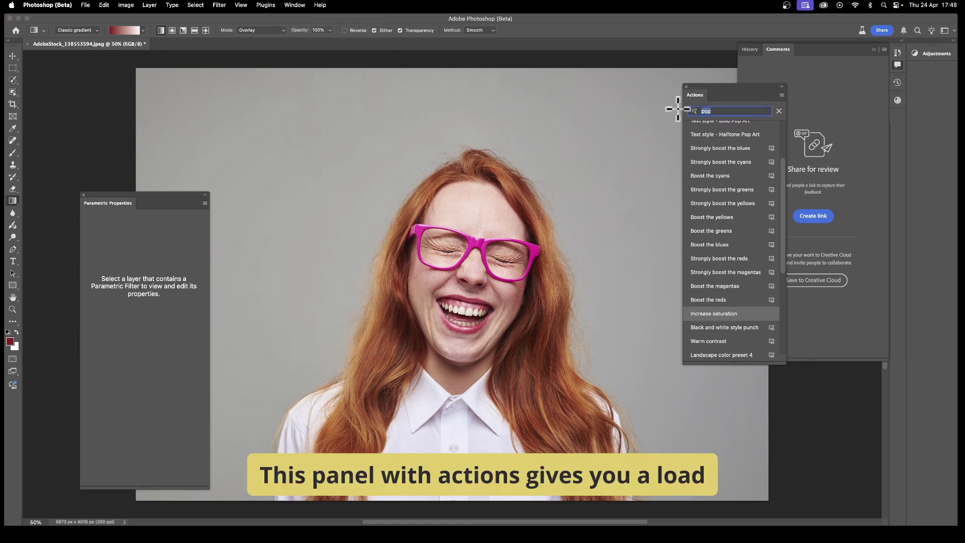
pyautogui.press('BackSpace')
pyautogui.moveTo(715, 89); pyautogui.dragTo(611, 96)
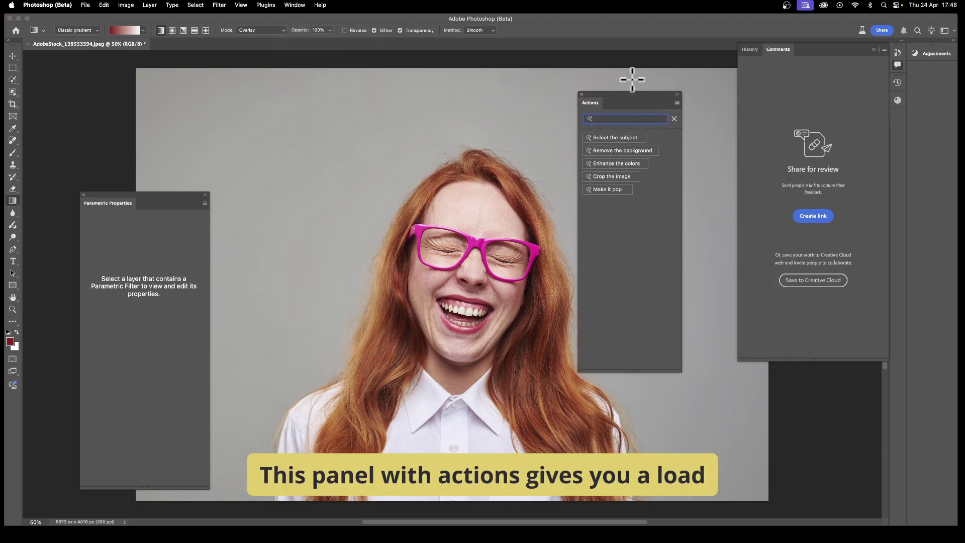
pyautogui.click(603, 190)
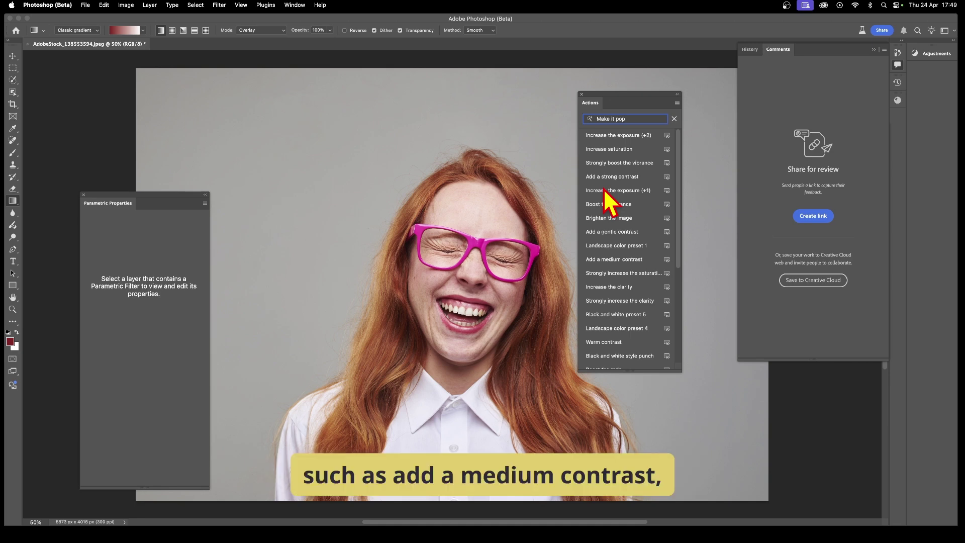
# Step: Preview suggested actions on the portrait, such as Boost the vibrance, Increase saturation, Warm contrast and Black and white style punch
pyautogui.click(605, 222)
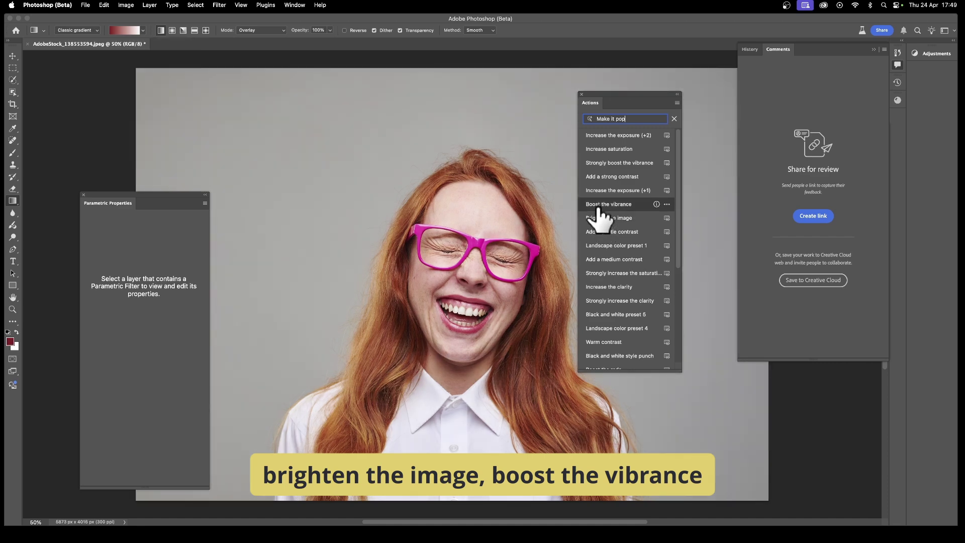
pyautogui.moveTo(598, 208)
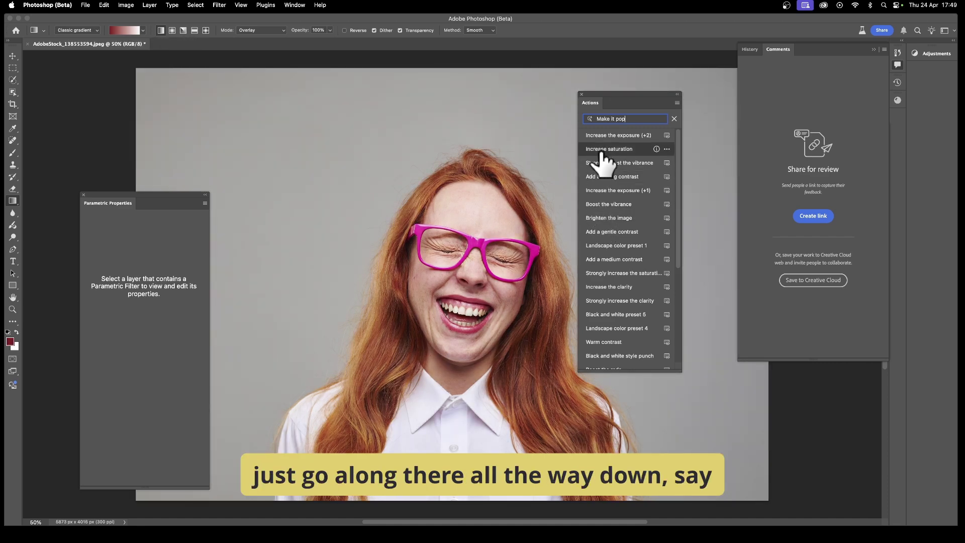
pyautogui.scroll(-1, 625, 348)
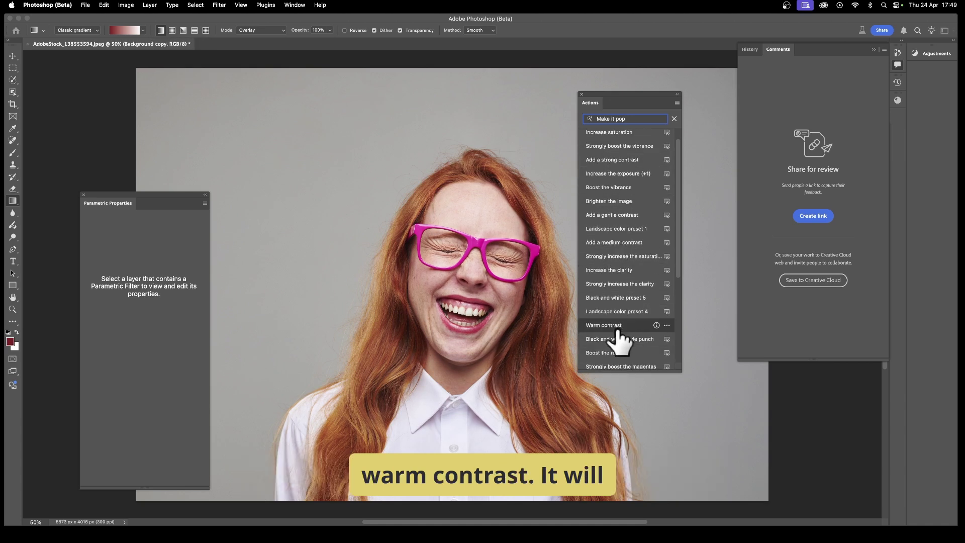
pyautogui.moveTo(619, 330)
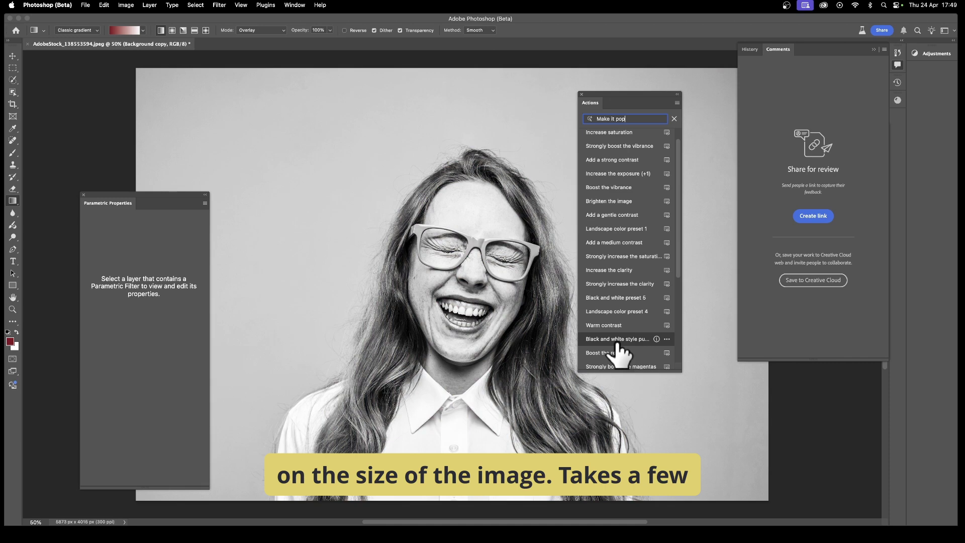
pyautogui.scroll(-1, 643, 271)
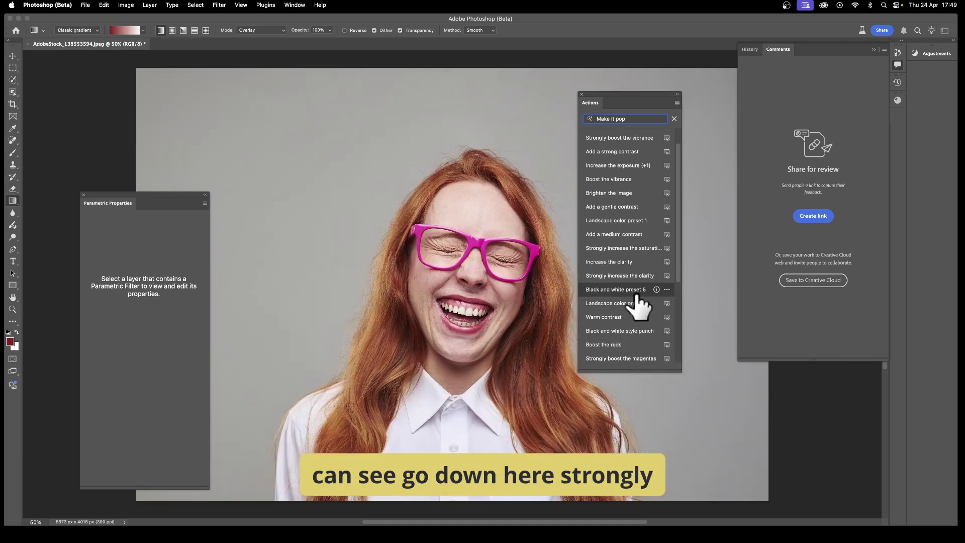
pyautogui.scroll(-2, 623, 347)
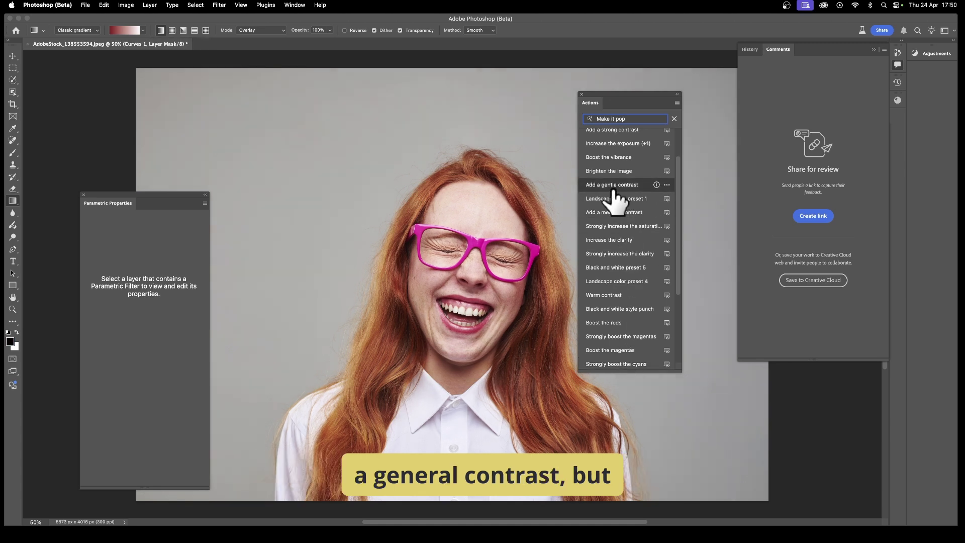
# Step: Search the actions for "levels" and look through the suggested adjustments
pyautogui.moveTo(634, 119); pyautogui.dragTo(564, 118)
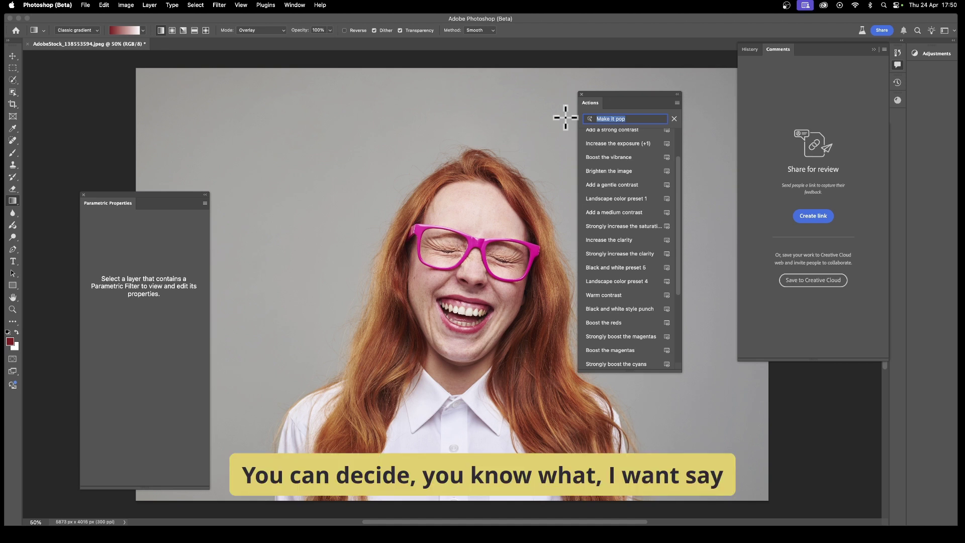
pyautogui.write('lev')
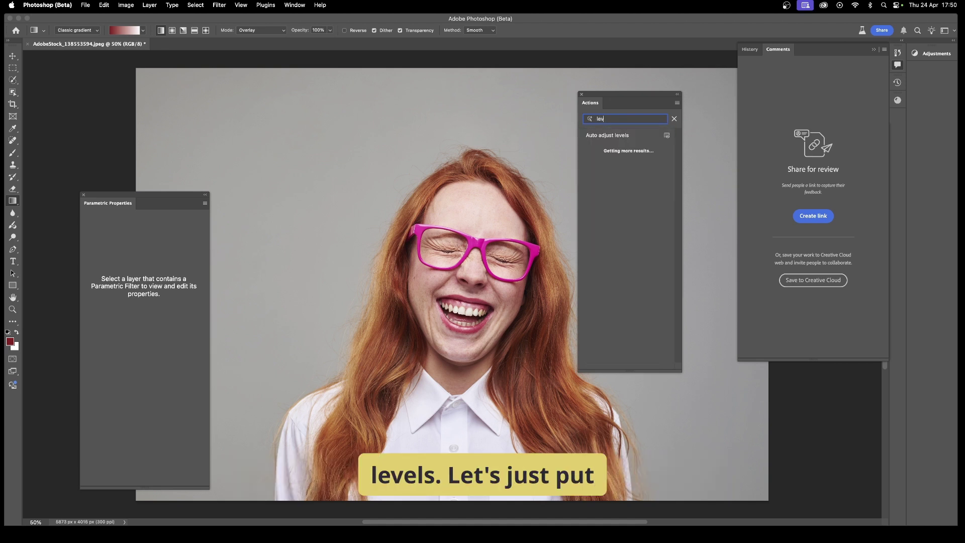
pyautogui.write('els')
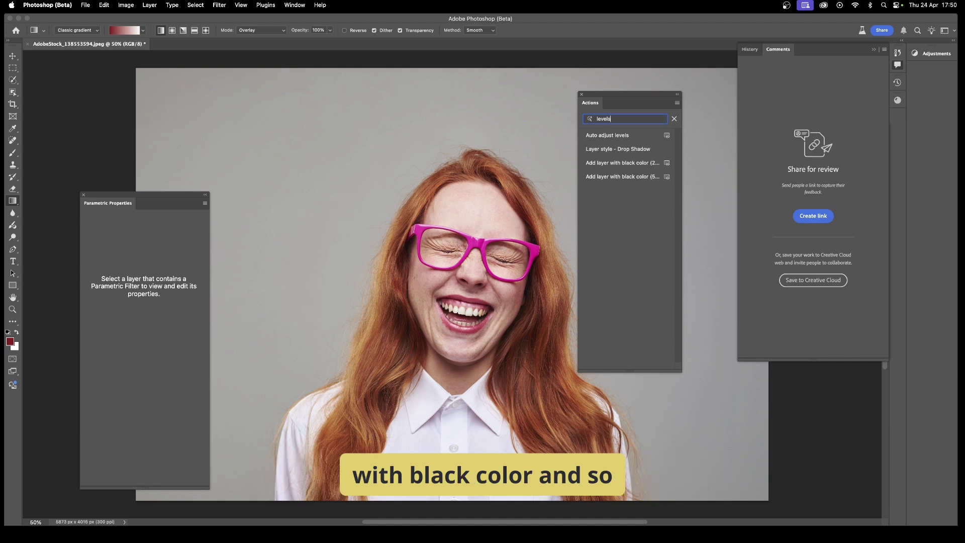
pyautogui.click(605, 179)
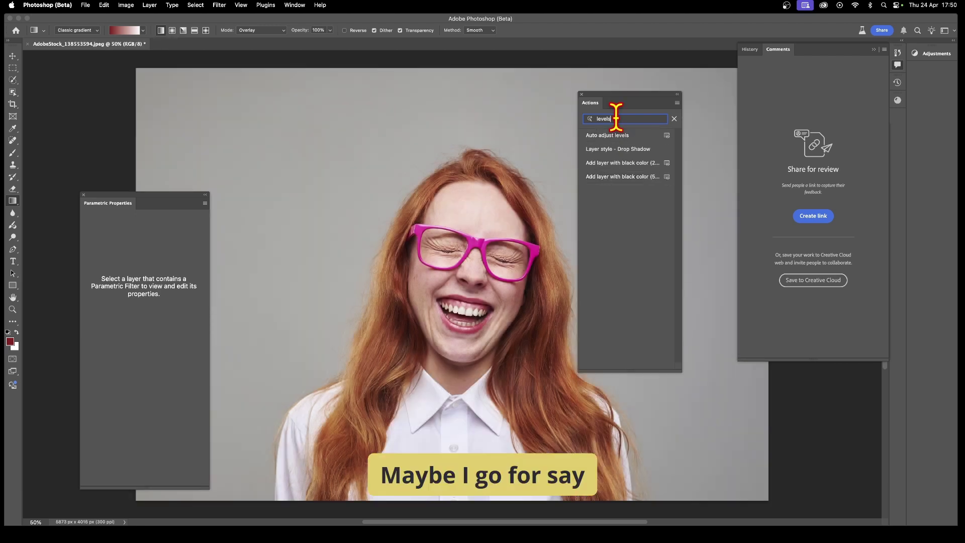
# Step: Search the actions for "contrast" and look through the suggested contrast adjustments
pyautogui.moveTo(617, 119); pyautogui.dragTo(581, 119)
pyautogui.write('contra')
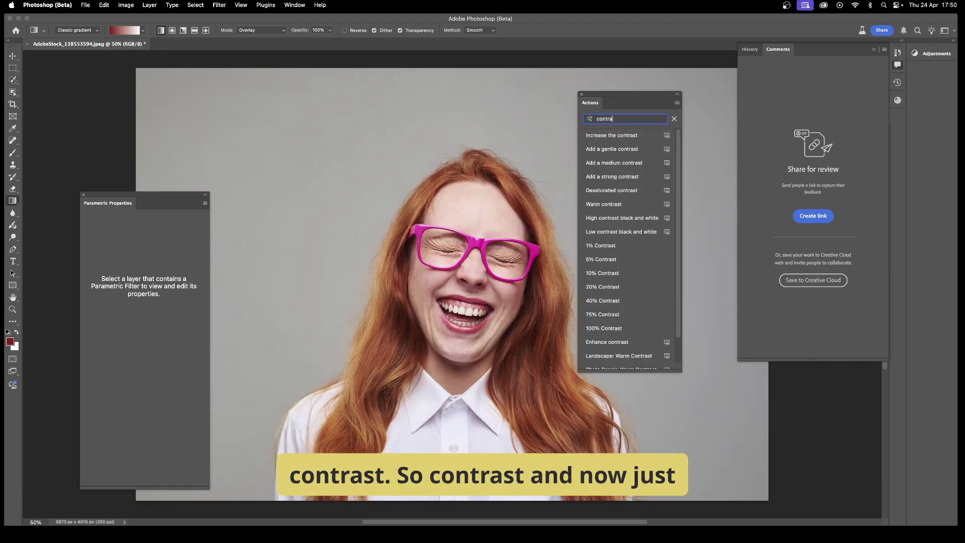
pyautogui.write('st')
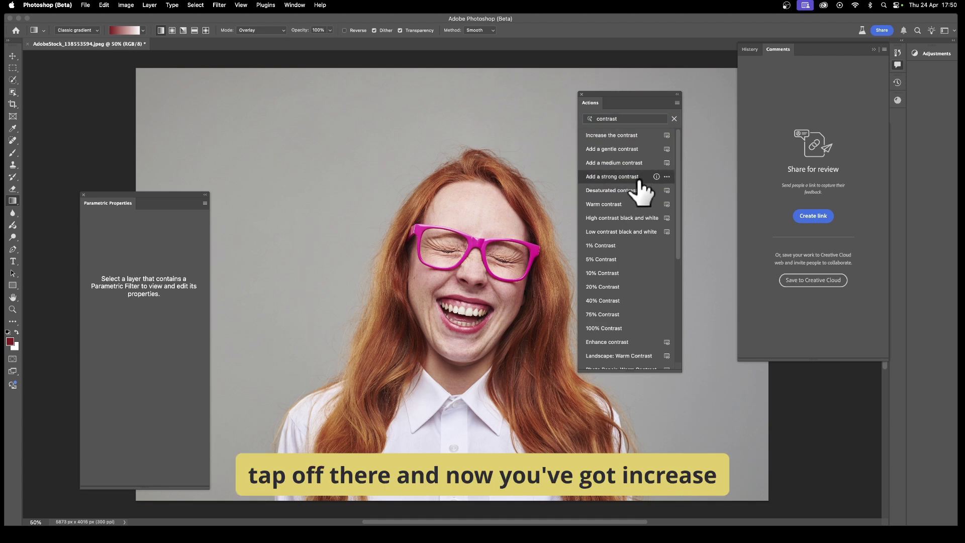
pyautogui.scroll(-1, 623, 269)
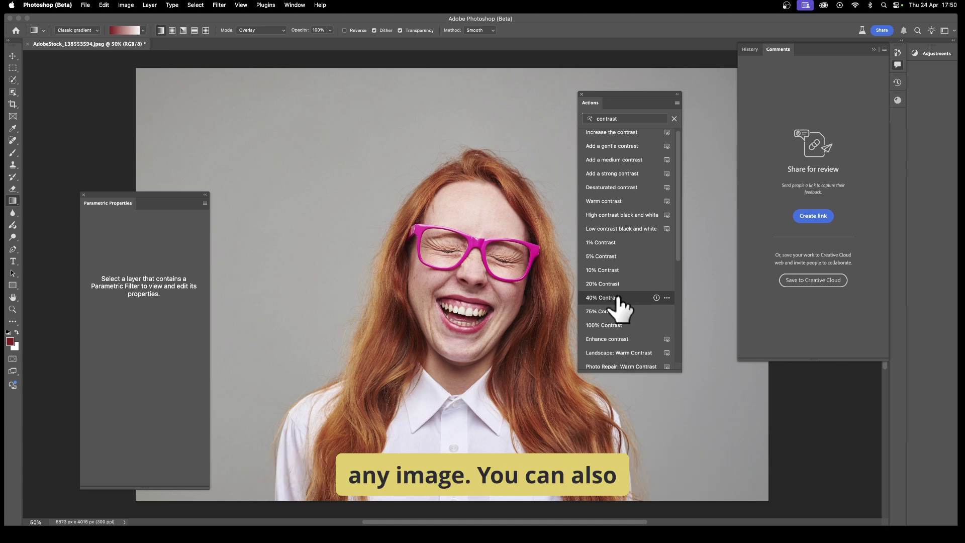
# Step: Apply the Photo Repair: Warm Contrast action to the portrait
pyautogui.scroll(-4, 621, 302)
pyautogui.click(614, 319)
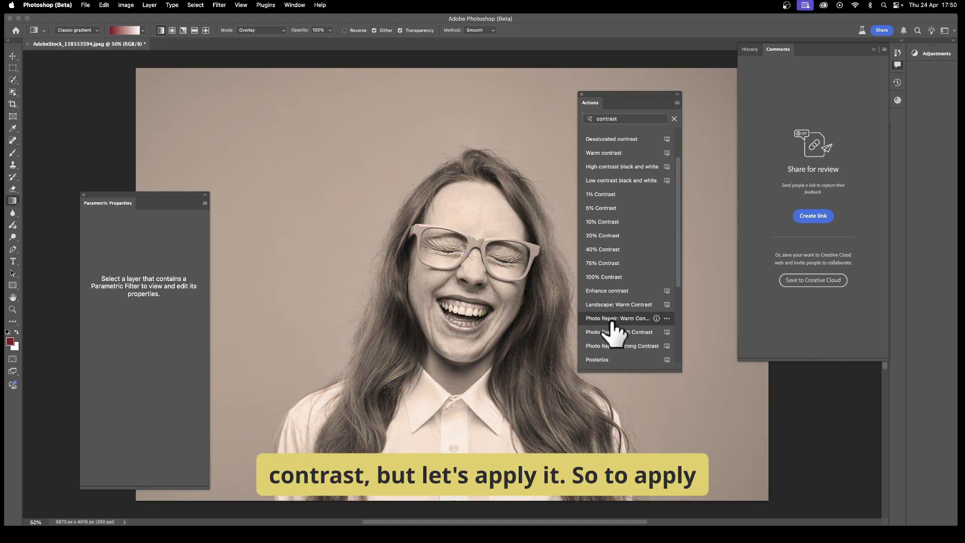
pyautogui.click(613, 320)
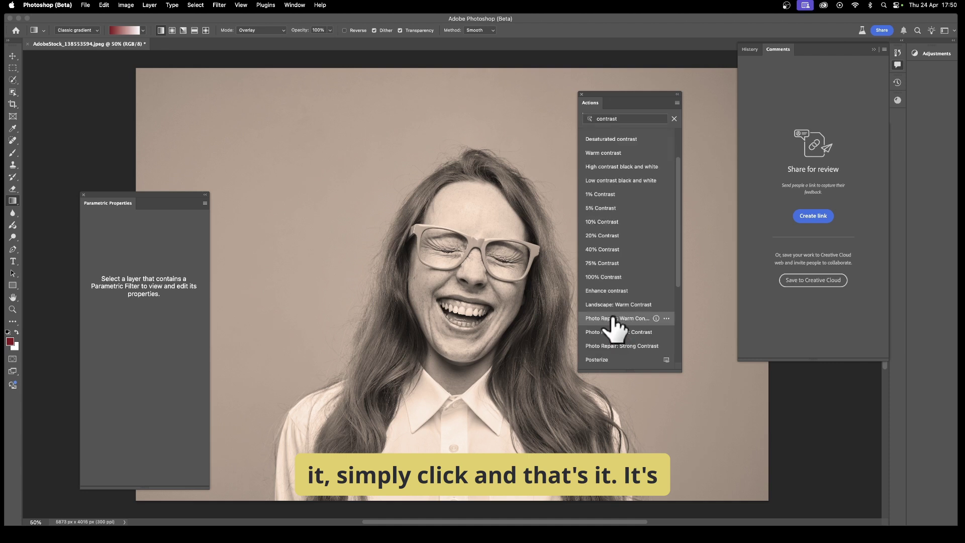
# Step: Show the Layers panel beside the Actions list and expand the Photo Repair - Warm Contrast group
pyautogui.click(13, 56)
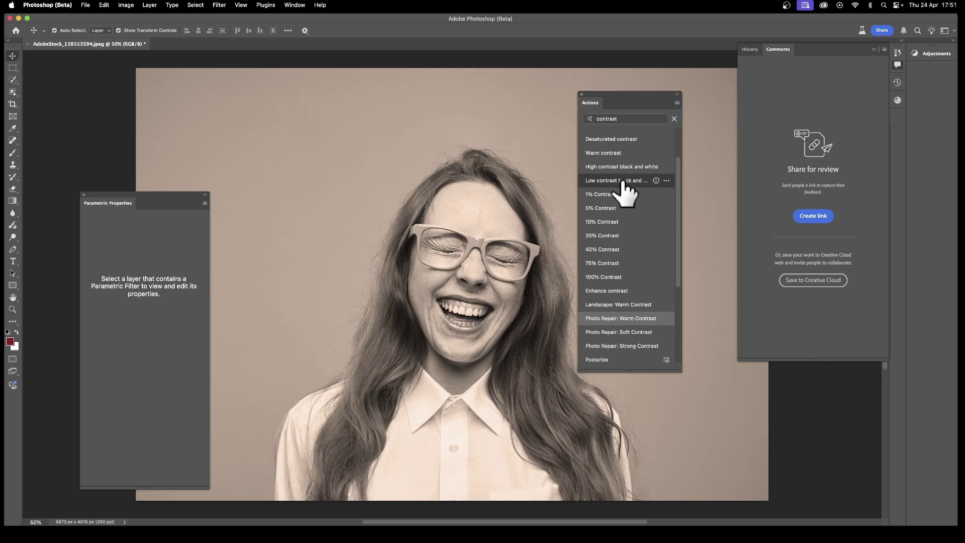
pyautogui.click(294, 5)
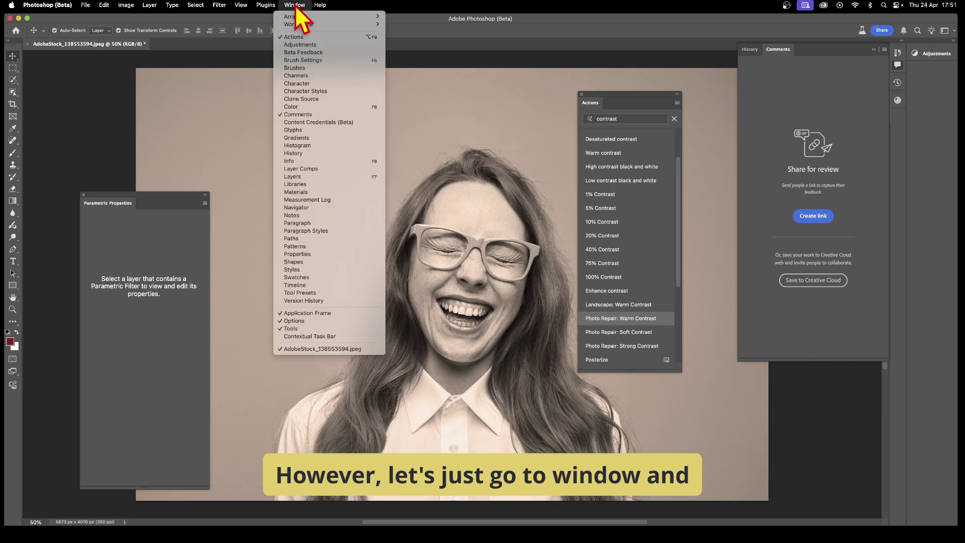
pyautogui.click(295, 177)
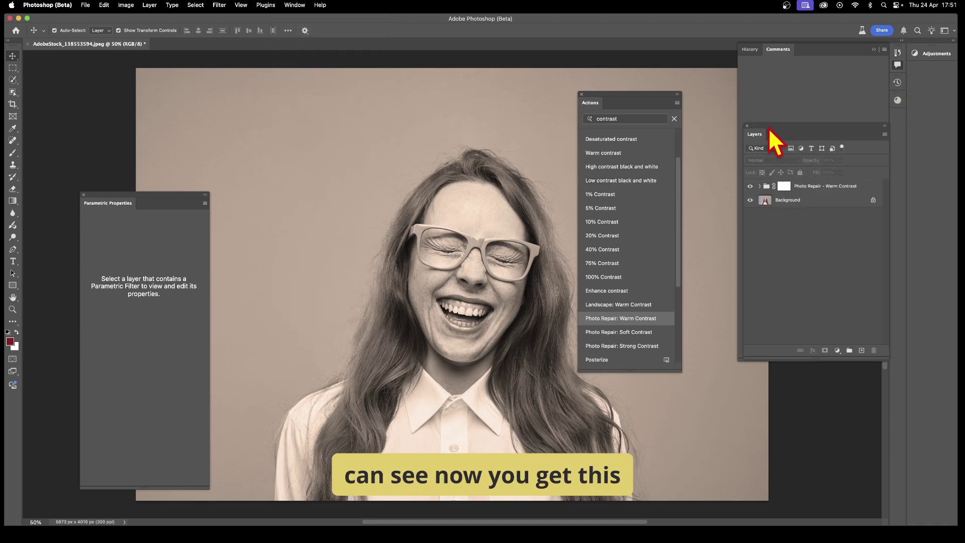
pyautogui.moveTo(769, 135); pyautogui.dragTo(686, 155)
pyautogui.click(714, 207)
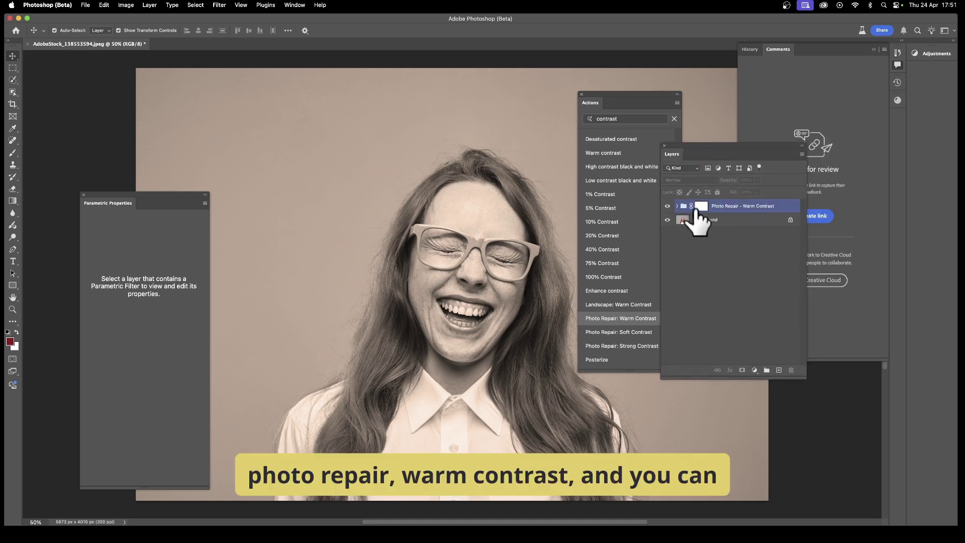
pyautogui.click(677, 207)
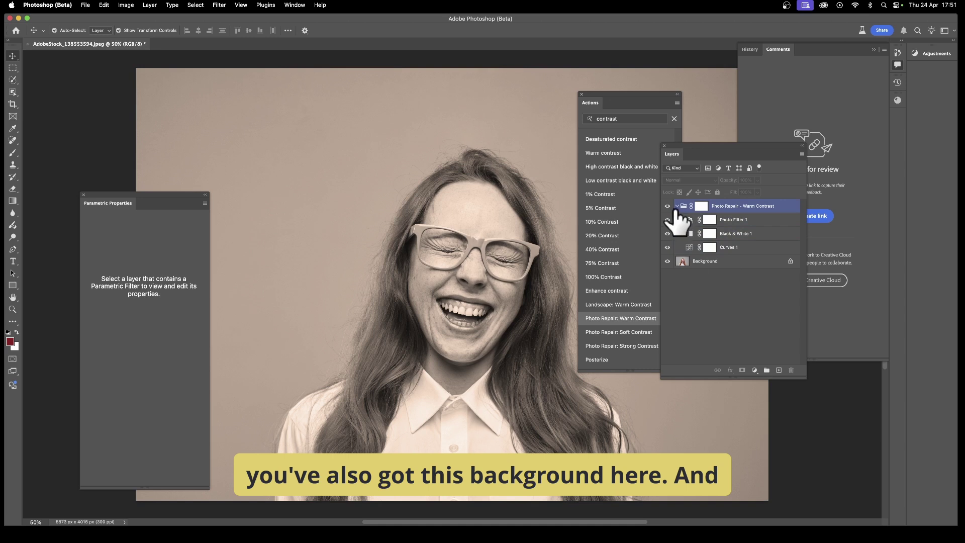
# Step: Toggle the visibility of the Photo Repair - Warm Contrast group off and on to compare the portrait with and without it
pyautogui.click(669, 206)
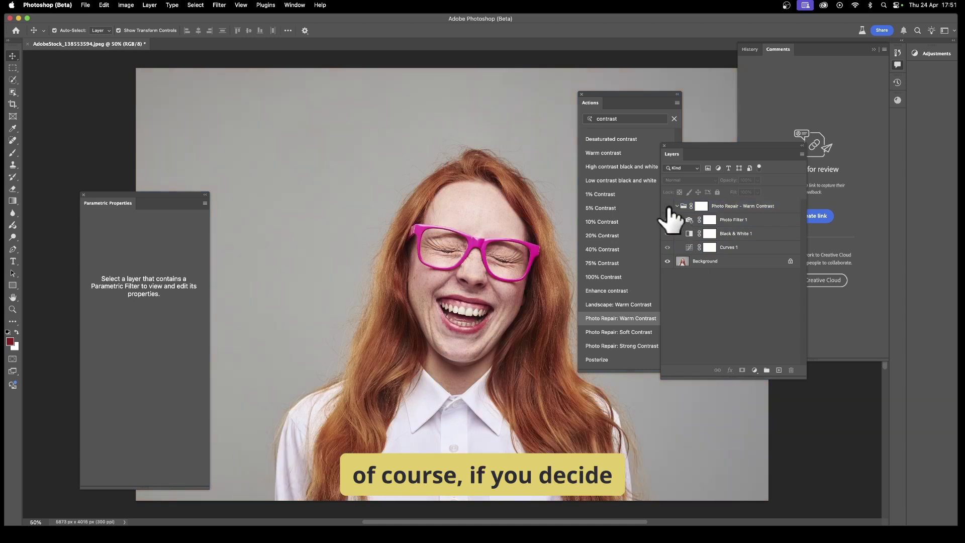
pyautogui.click(669, 206)
pyautogui.click(668, 206)
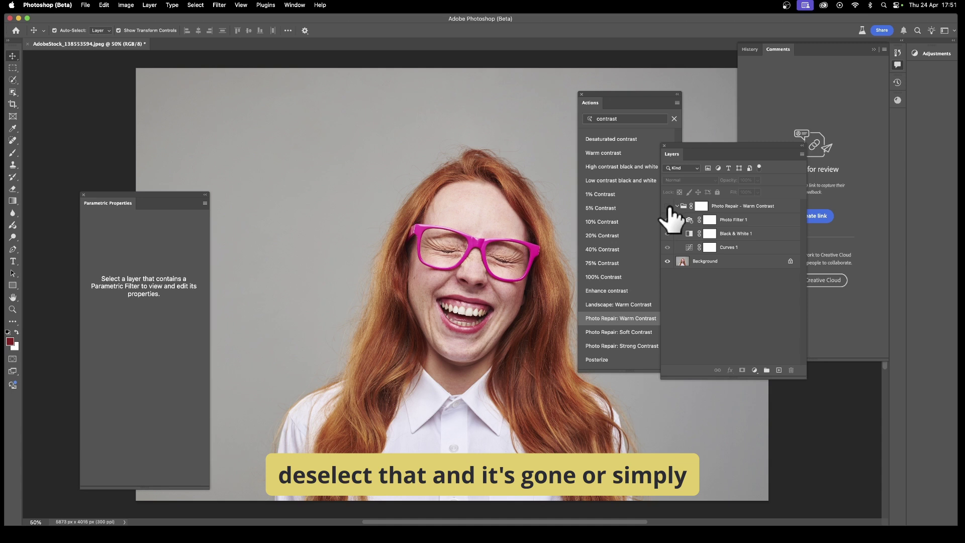
pyautogui.click(667, 206)
# Step: Delete the Photo Repair - Warm Contrast group's layer mask and the group together with its contents
pyautogui.click(752, 207)
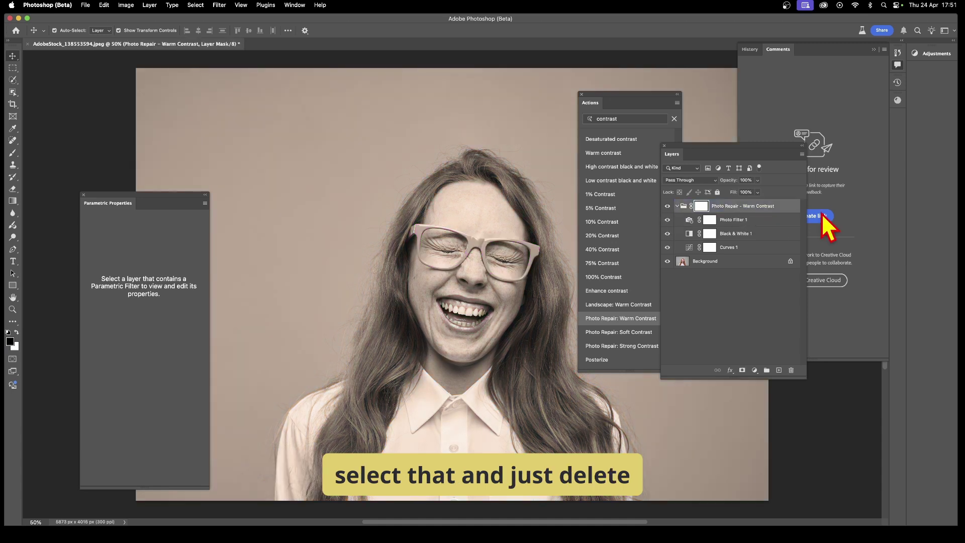
pyautogui.click(791, 371)
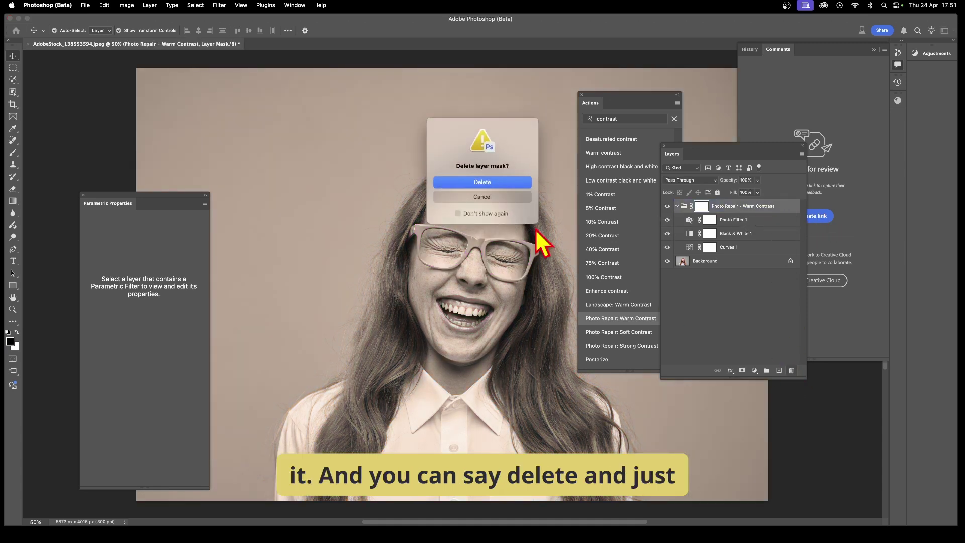
pyautogui.click(480, 182)
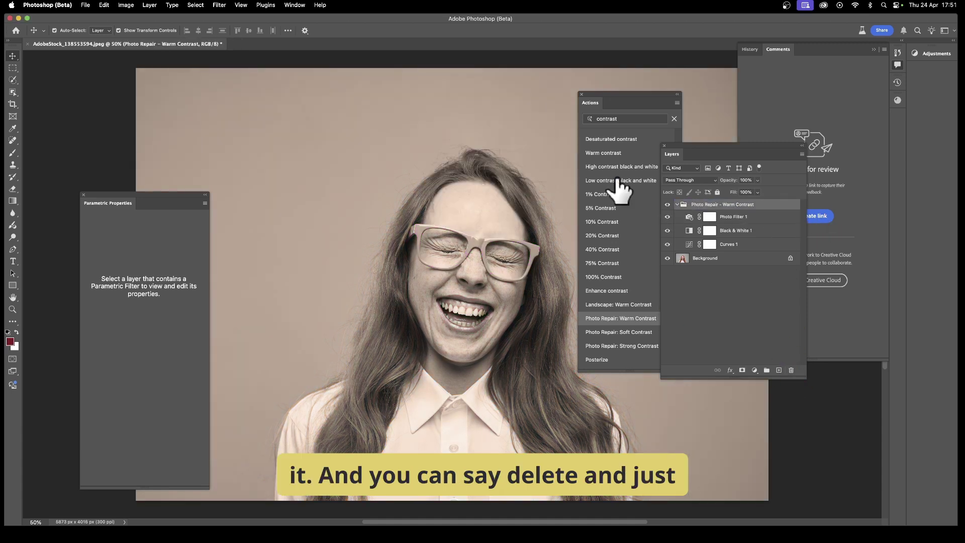
pyautogui.click(791, 371)
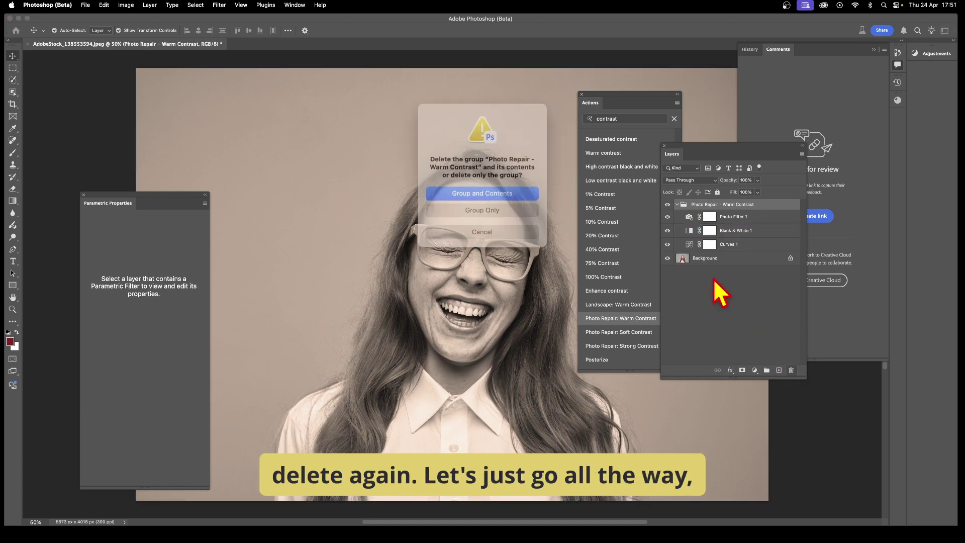
pyautogui.click(499, 193)
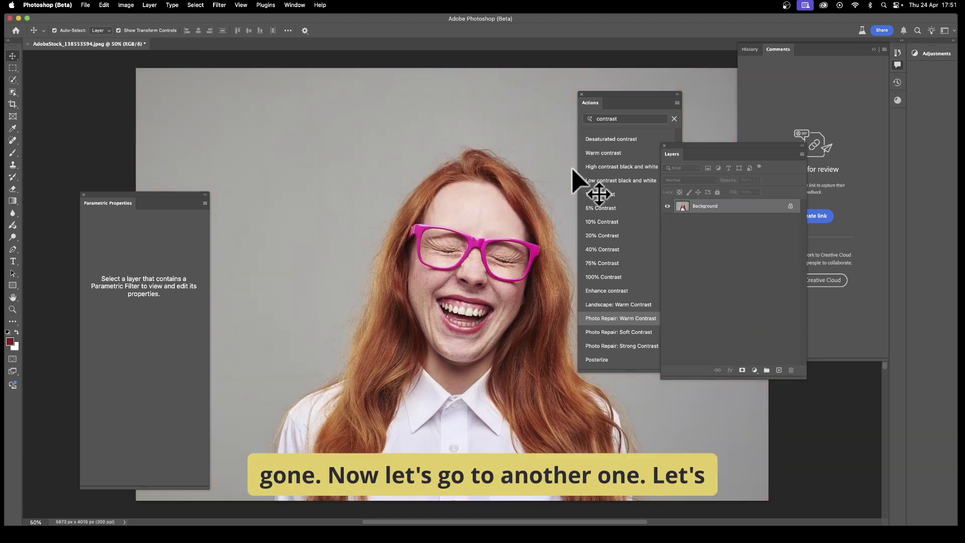
# Step: Apply the "Add a gentle contrast" action to the portrait
pyautogui.scroll(3, 605, 206)
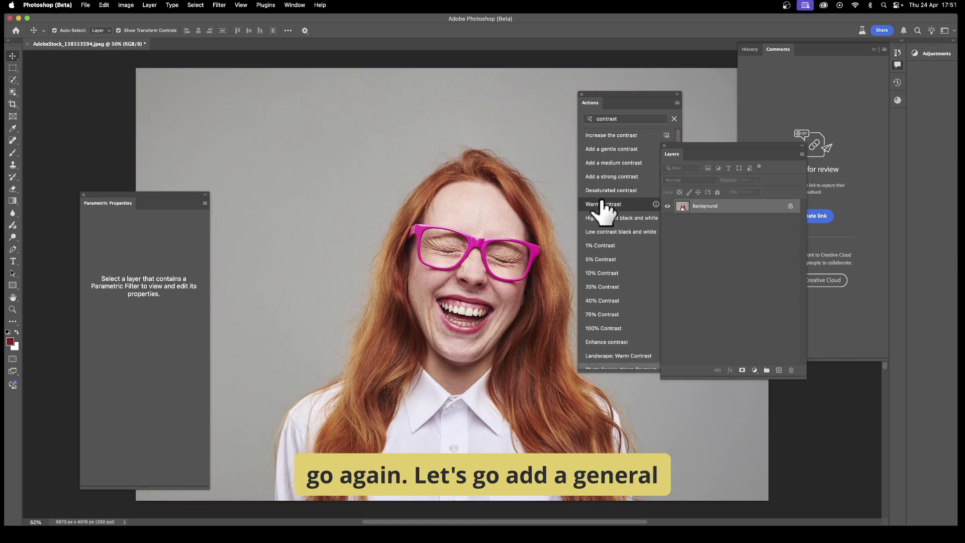
pyautogui.click(619, 151)
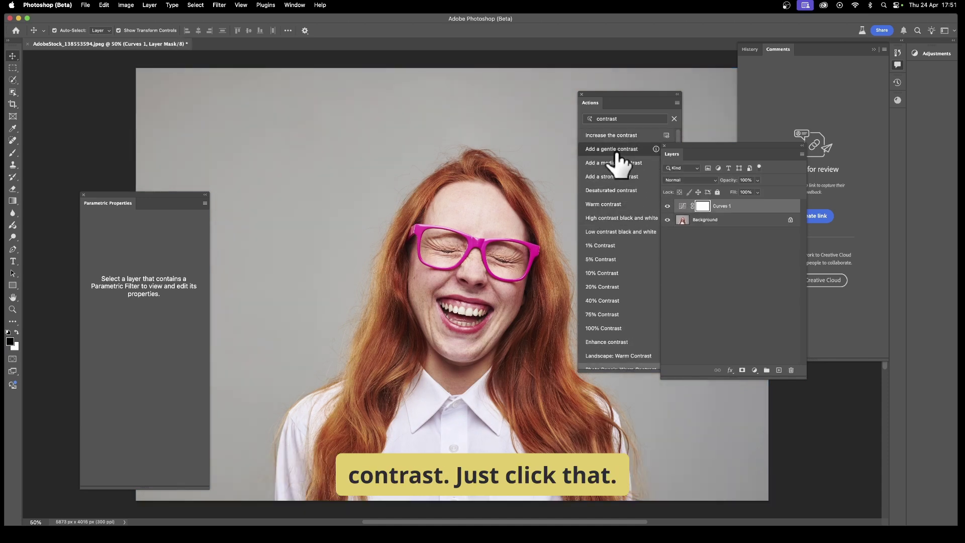
pyautogui.click(617, 152)
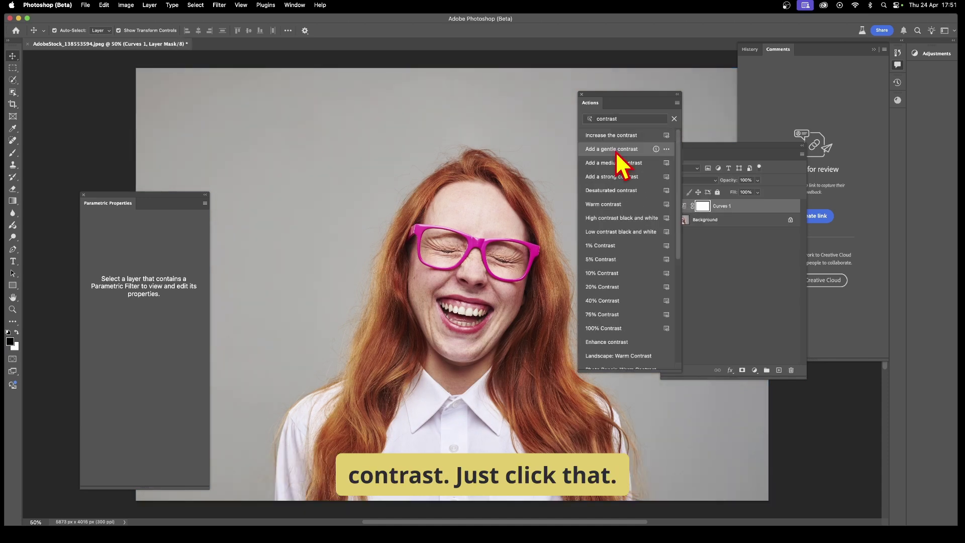
# Step: Select the Curves 1 layer in the Layers panel and undo the "Add a gentle contrast" action
pyautogui.click(727, 283)
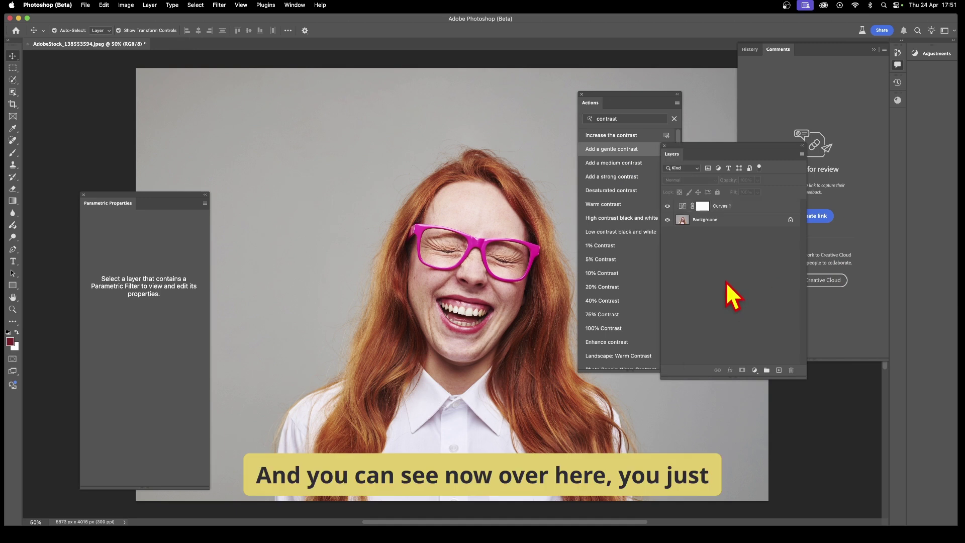
pyautogui.click(726, 208)
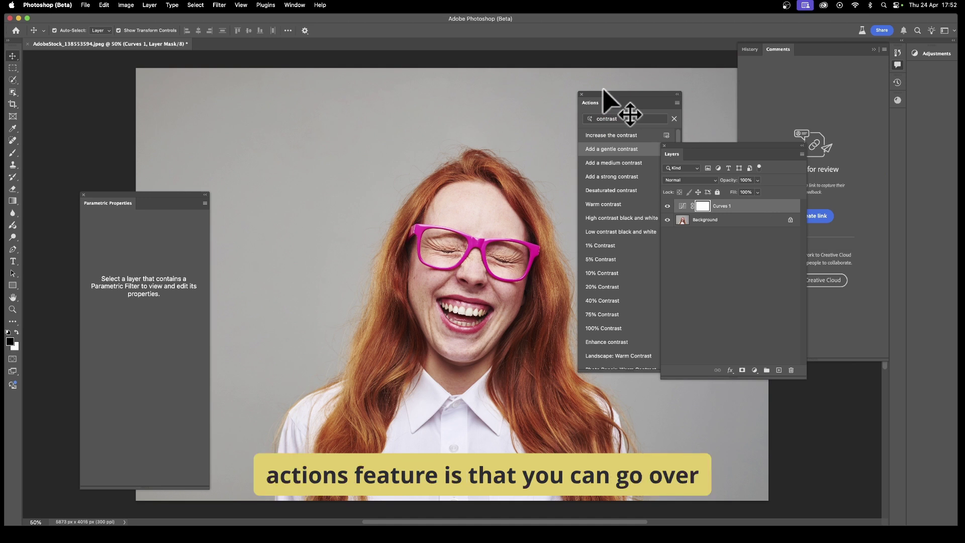
pyautogui.click(104, 6)
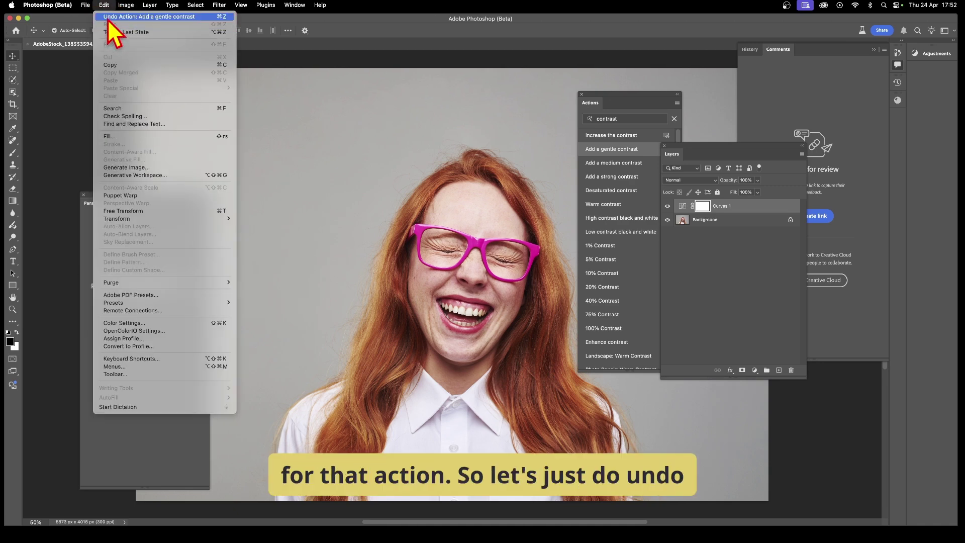
pyautogui.click(115, 17)
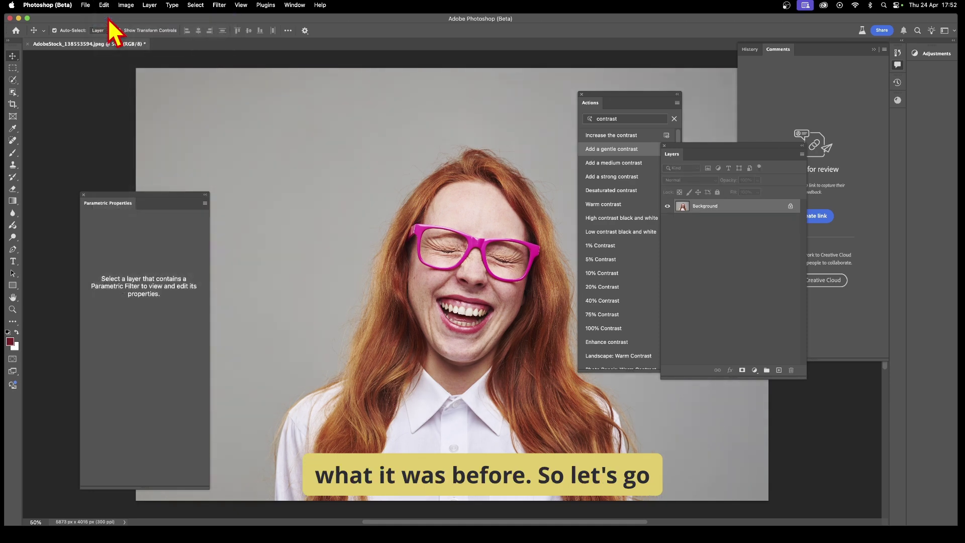
# Step: Try the "Gradient fade (50%)" action found by searching for "blend", and undo it
pyautogui.moveTo(626, 121); pyautogui.dragTo(582, 112)
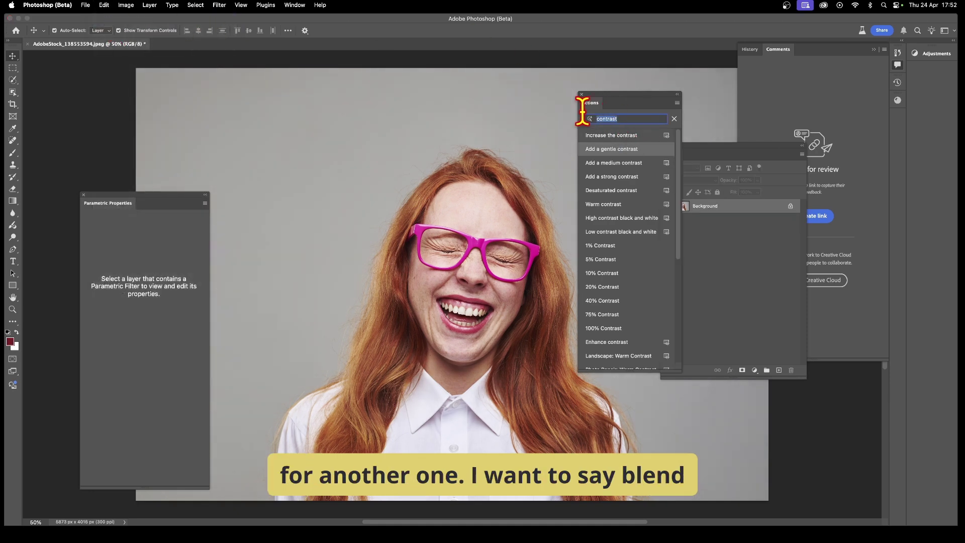
pyautogui.press('BackSpace')
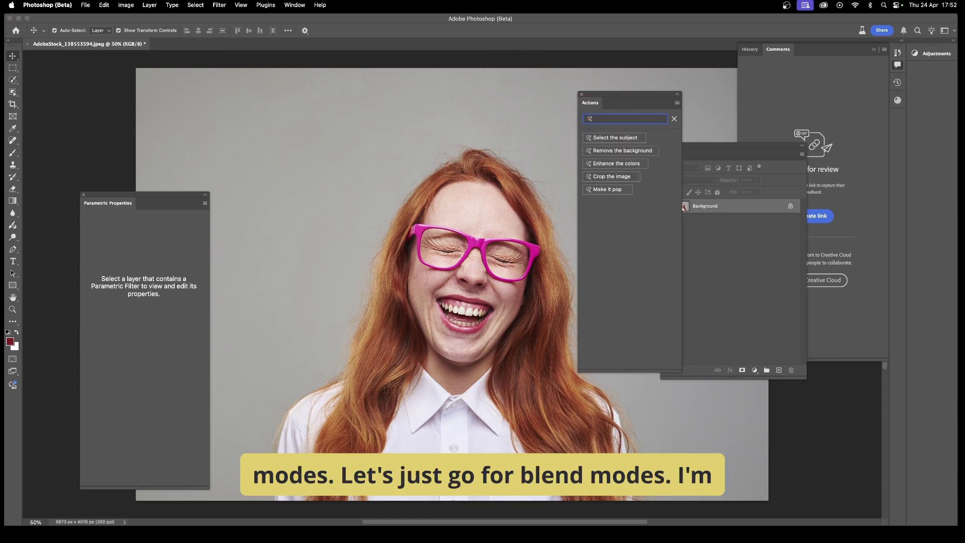
pyautogui.write('blend')
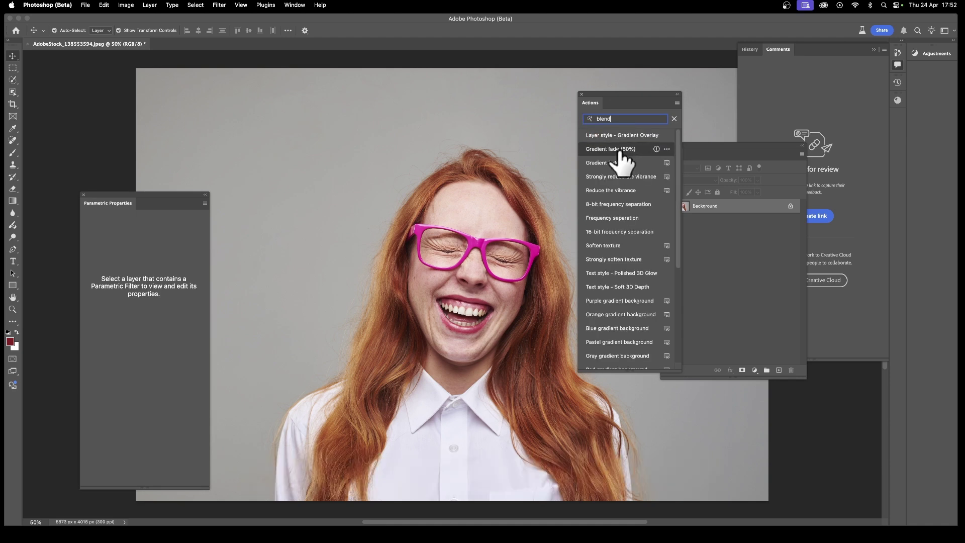
pyautogui.click(604, 151)
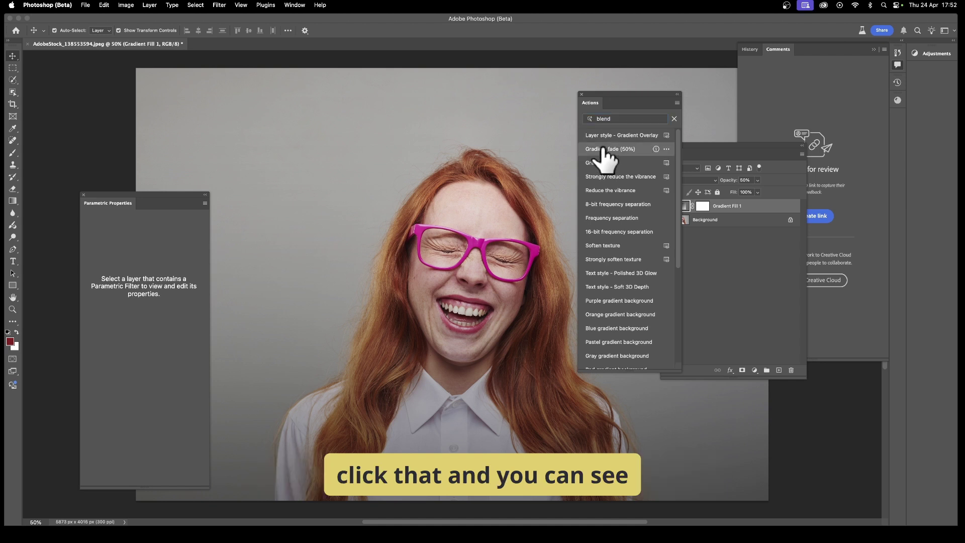
pyautogui.click(746, 147)
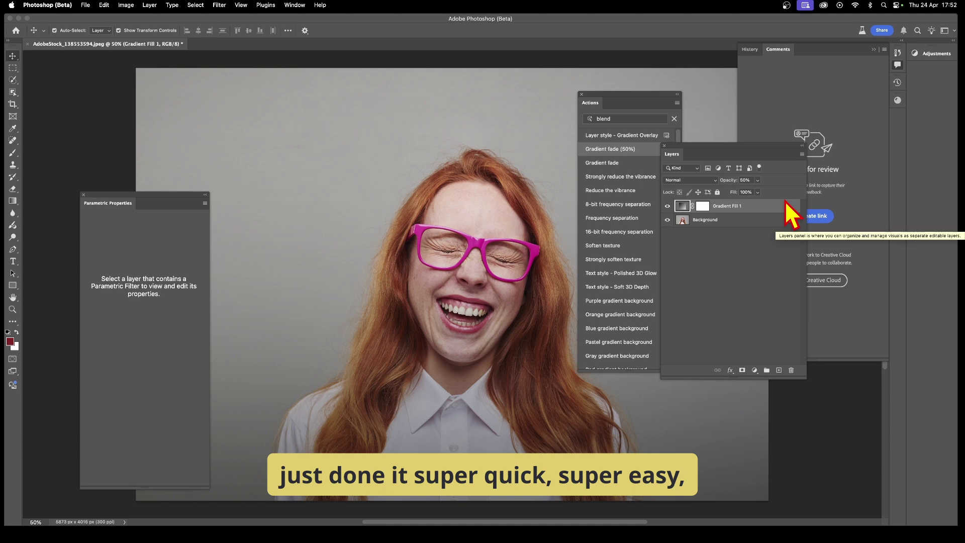
pyautogui.click(105, 5)
pyautogui.click(111, 18)
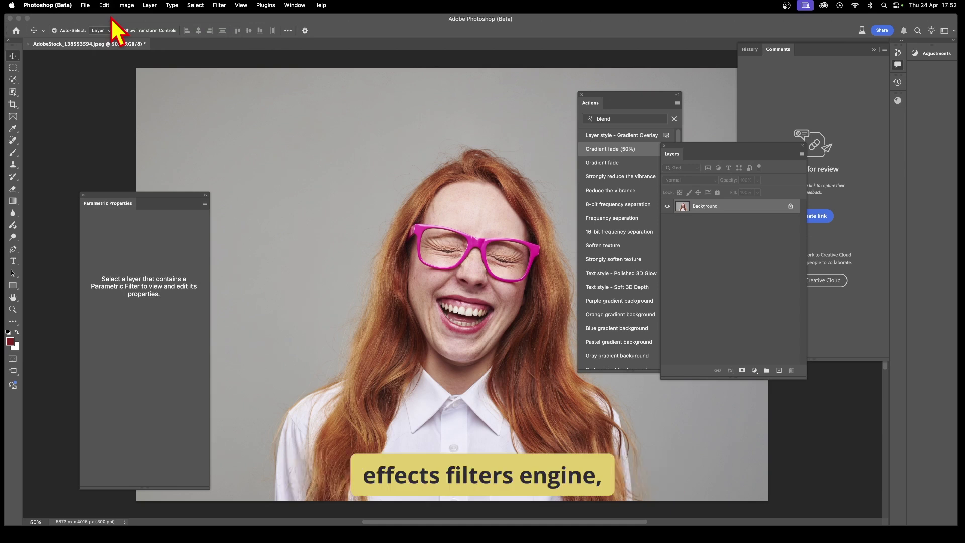
pyautogui.click(223, 5)
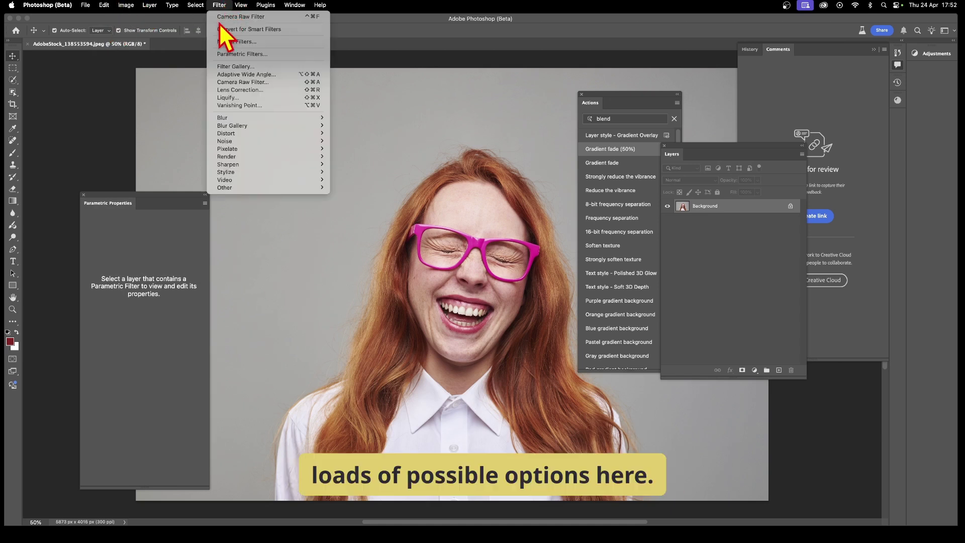
pyautogui.moveTo(232, 119)
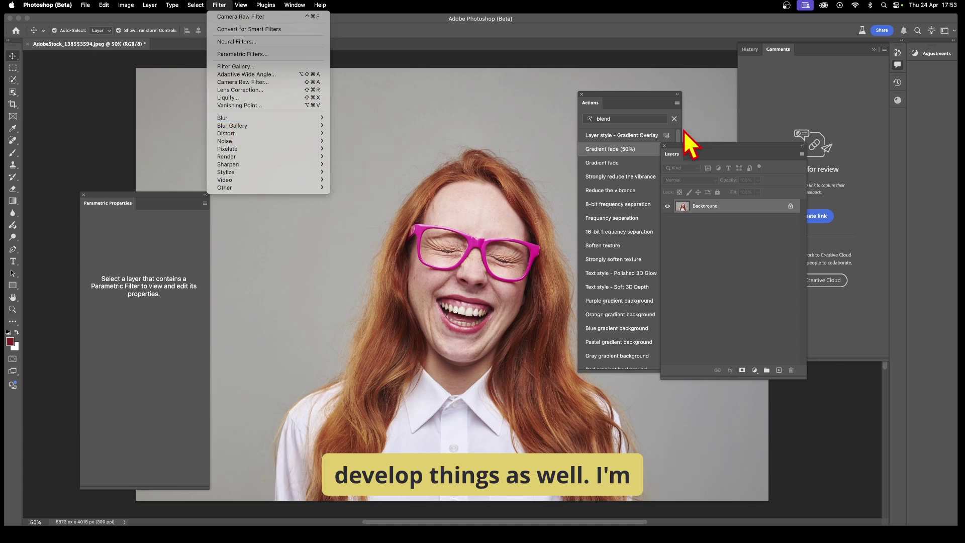
pyautogui.click(634, 99)
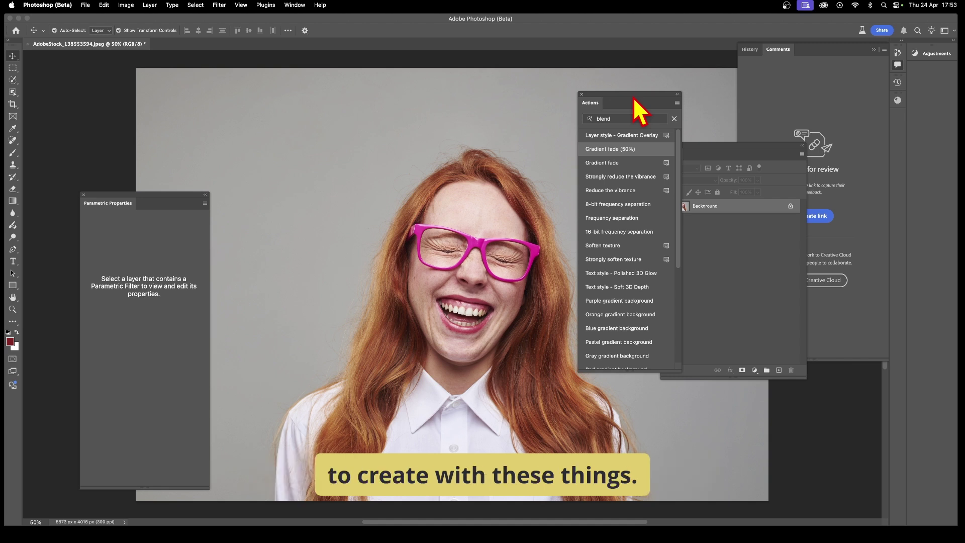
# Step: Try the Oil Painting action found by searching for "oil", and undo it
pyautogui.moveTo(624, 120); pyautogui.dragTo(584, 110)
pyautogui.write('oil')
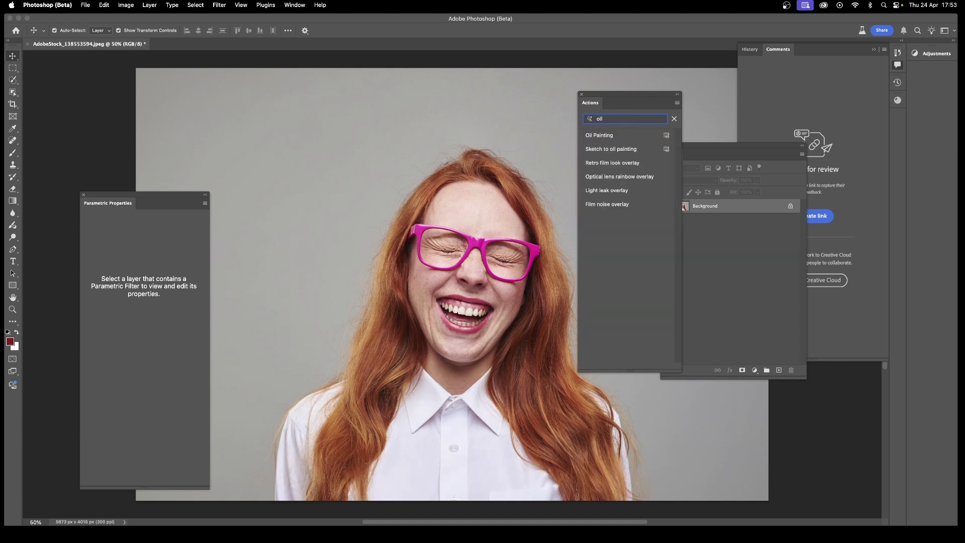
pyautogui.click(607, 137)
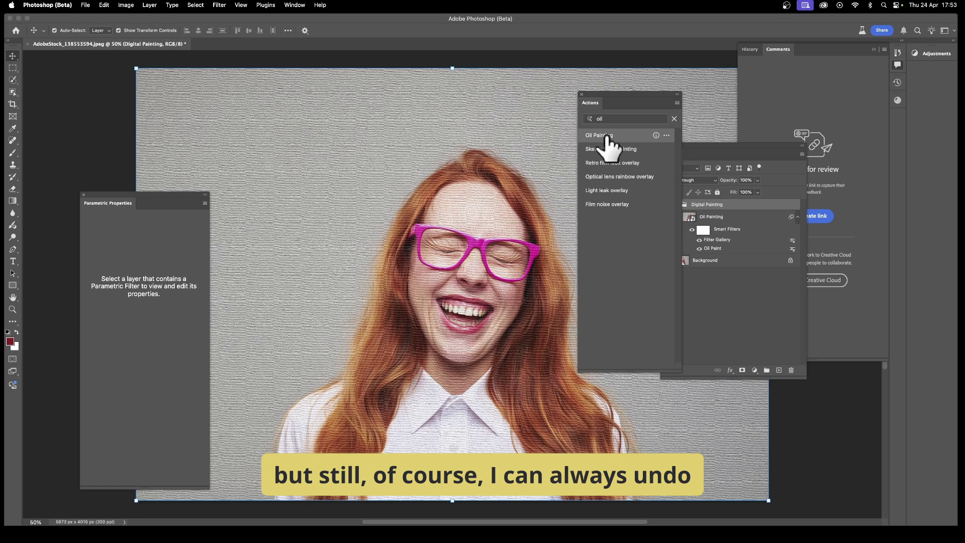
pyautogui.click(751, 239)
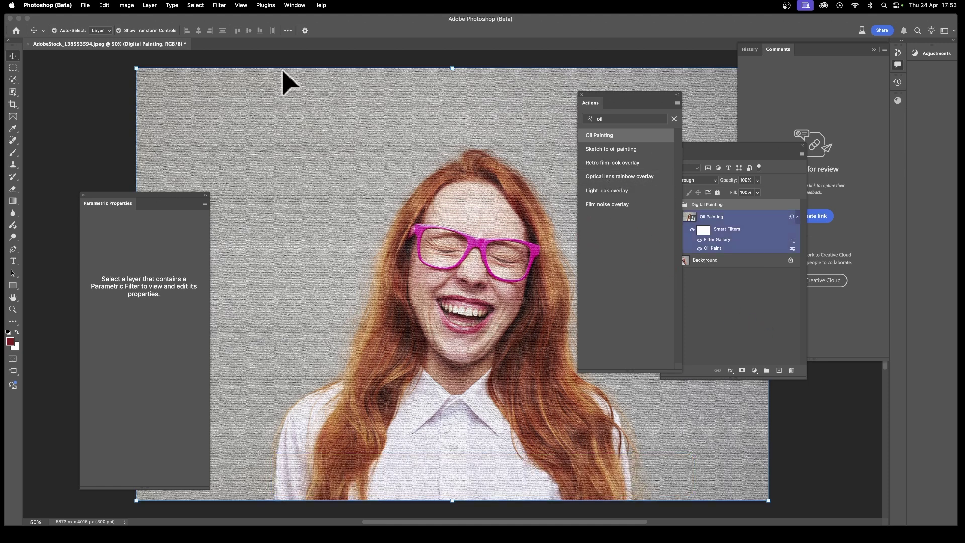
pyautogui.click(104, 5)
pyautogui.click(111, 19)
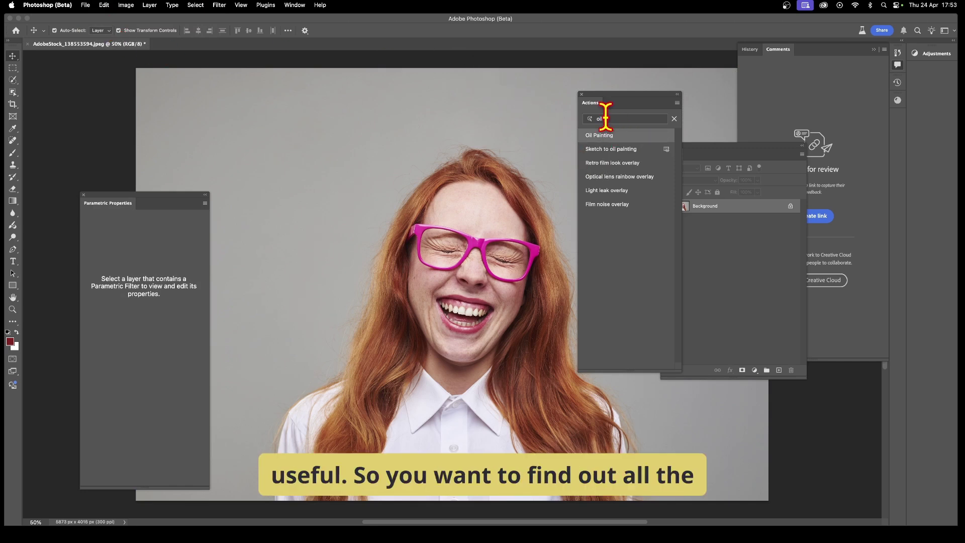
# Step: List all actions by searching for a single space, and browse them while previewing saturation, color fill and blur effects on the portrait
pyautogui.moveTo(606, 118); pyautogui.dragTo(583, 117)
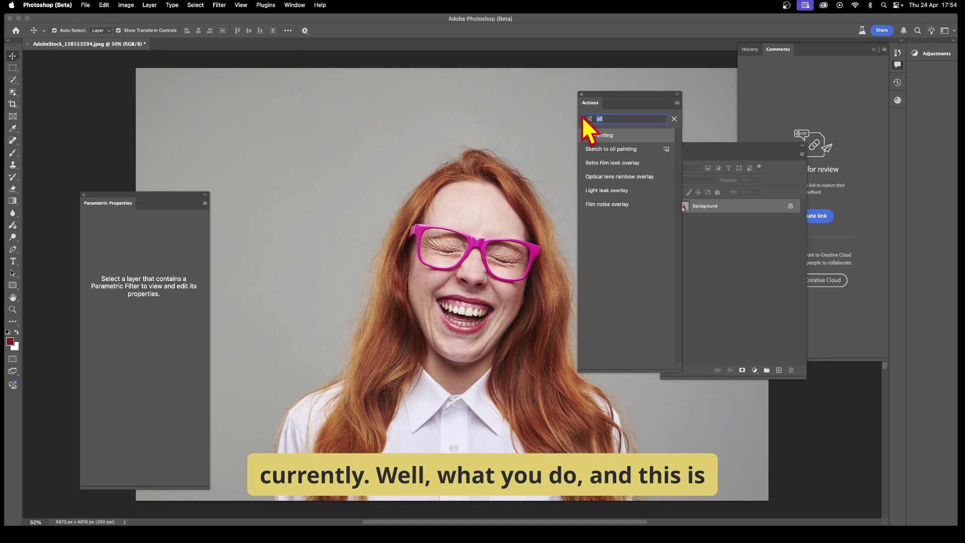
pyautogui.press('BackSpace')
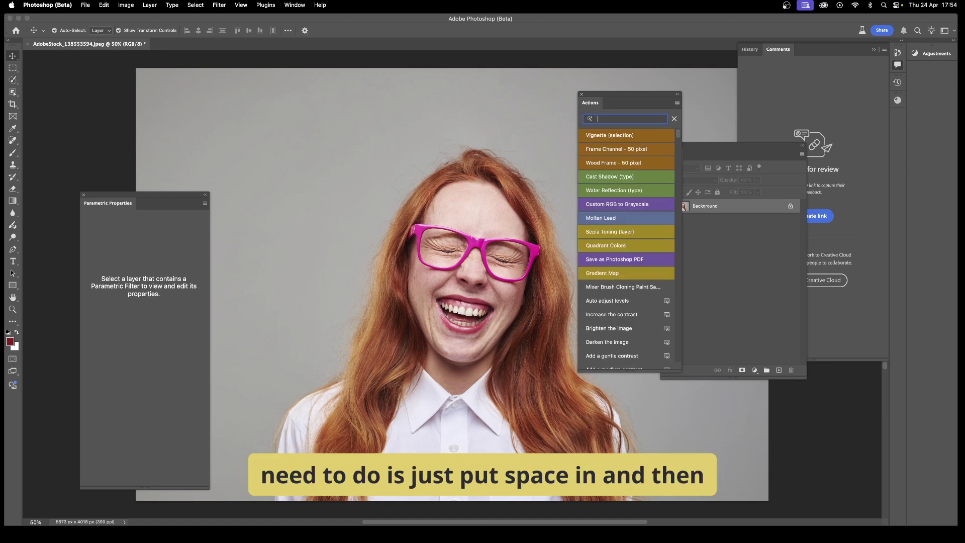
pyautogui.scroll(-5, 615, 263)
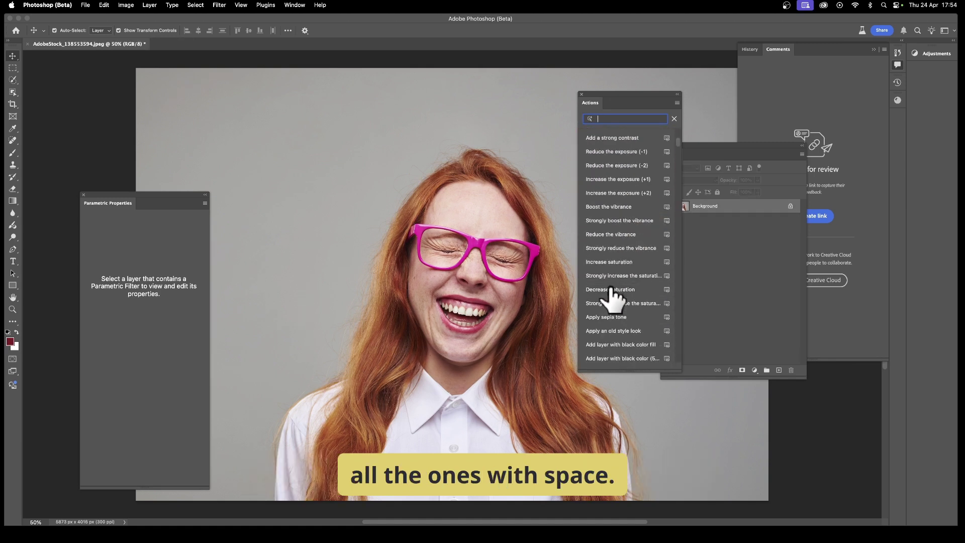
pyautogui.click(611, 288)
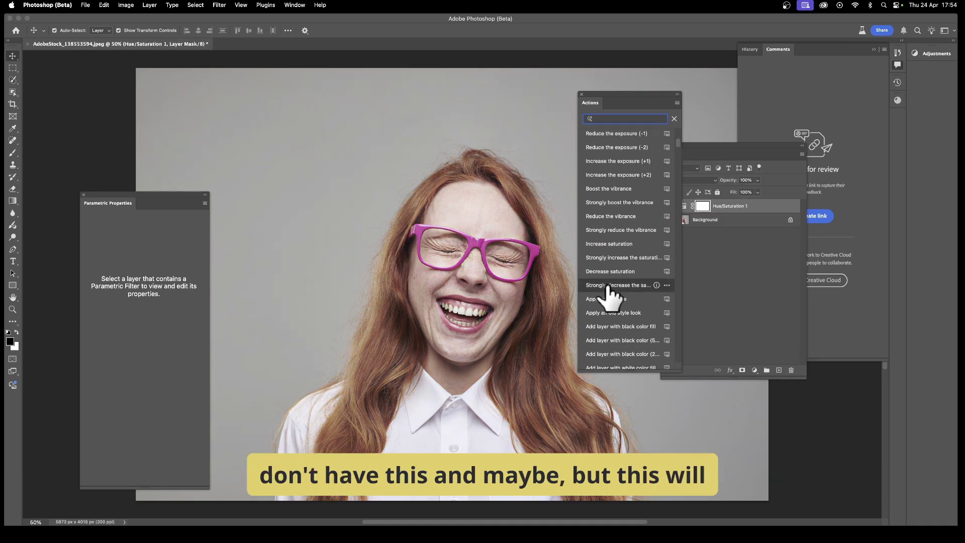
pyautogui.scroll(-5, 601, 254)
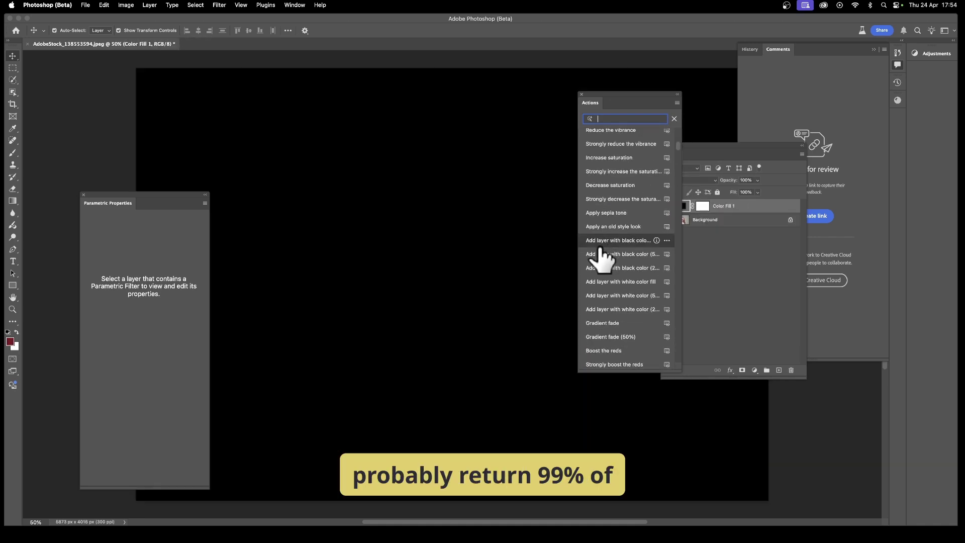
pyautogui.scroll(-2, 606, 291)
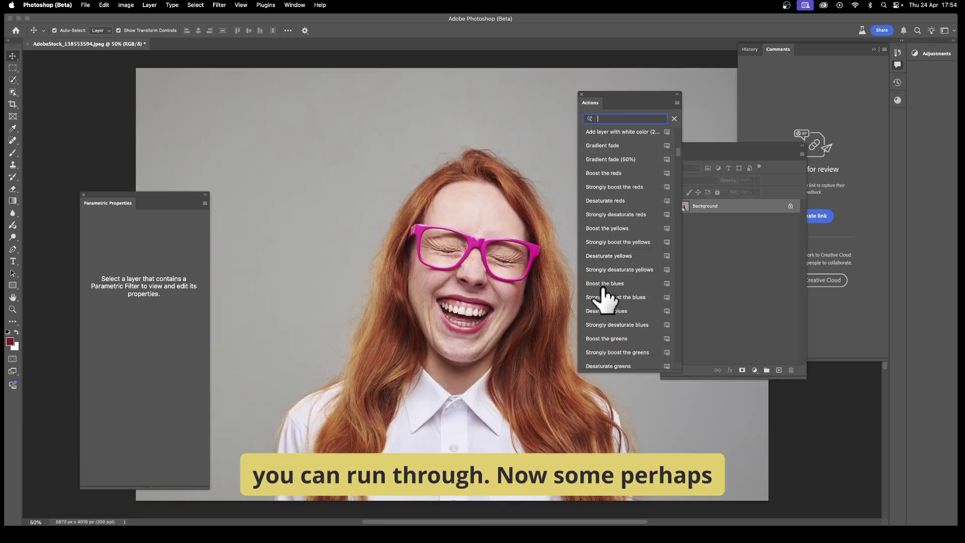
pyautogui.click(598, 322)
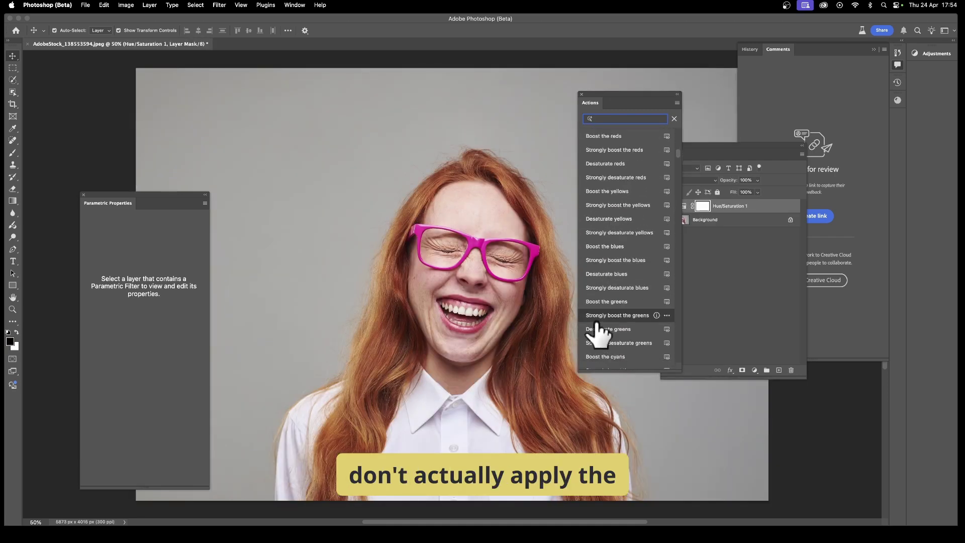
pyautogui.scroll(-3, 597, 333)
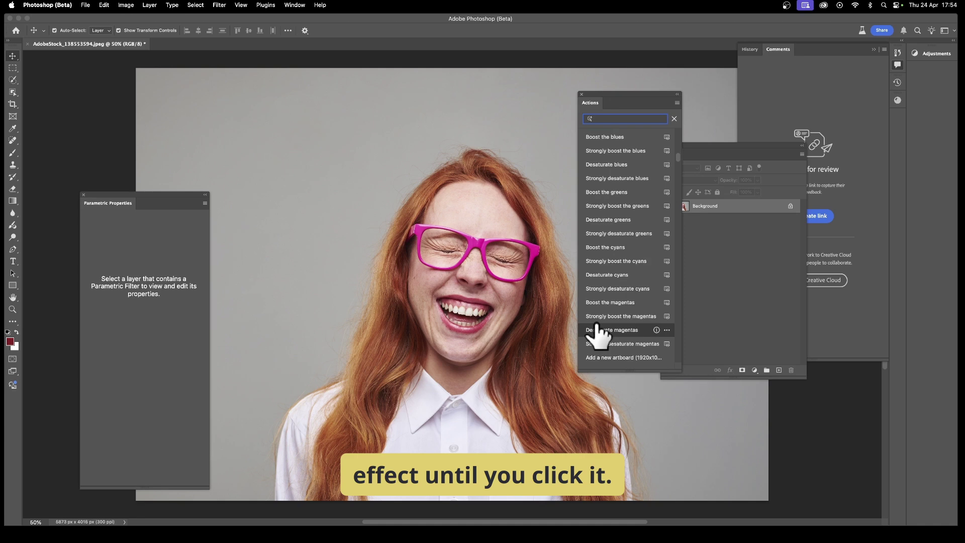
pyautogui.scroll(-4, 610, 331)
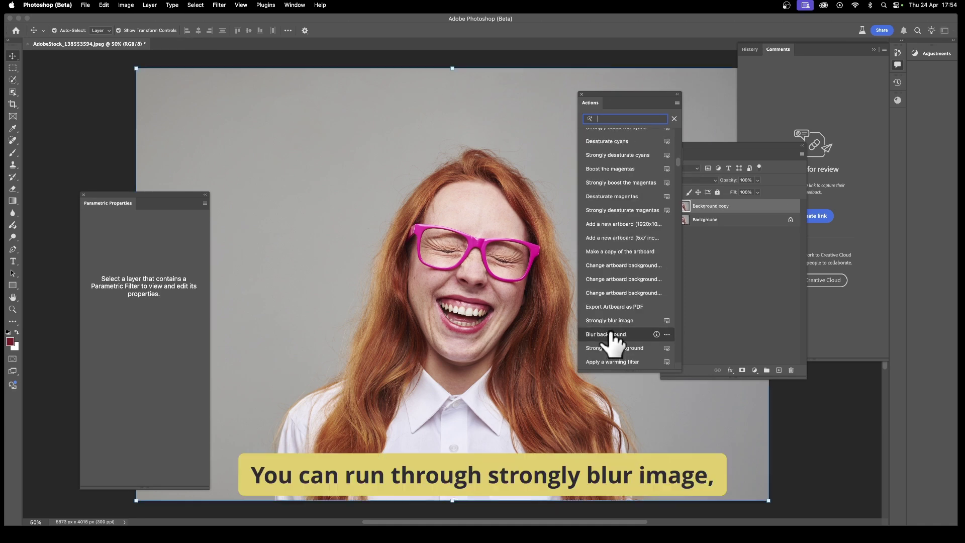
pyautogui.scroll(-3, 610, 333)
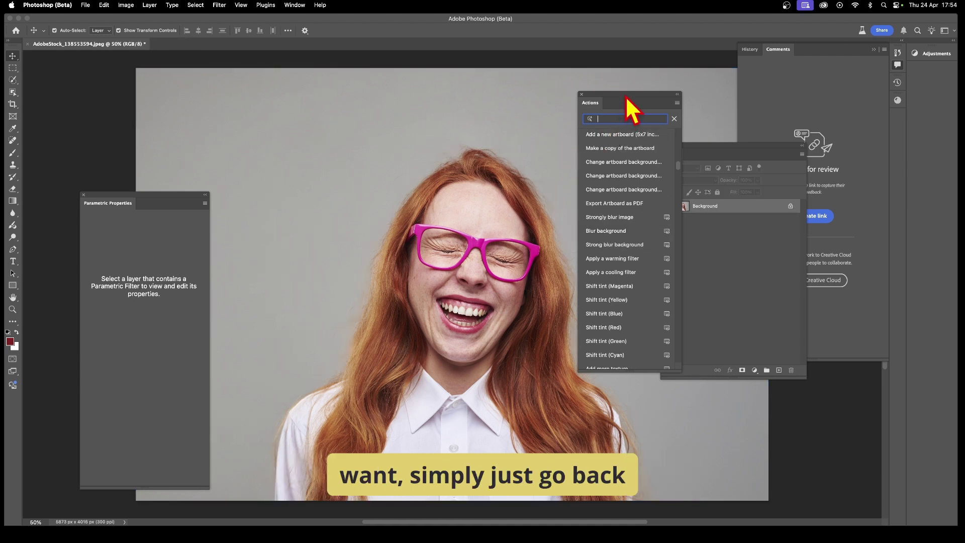
# Step: Switch the Actions panel to Classic Actions and back to the searchable Actions view
pyautogui.click(677, 103)
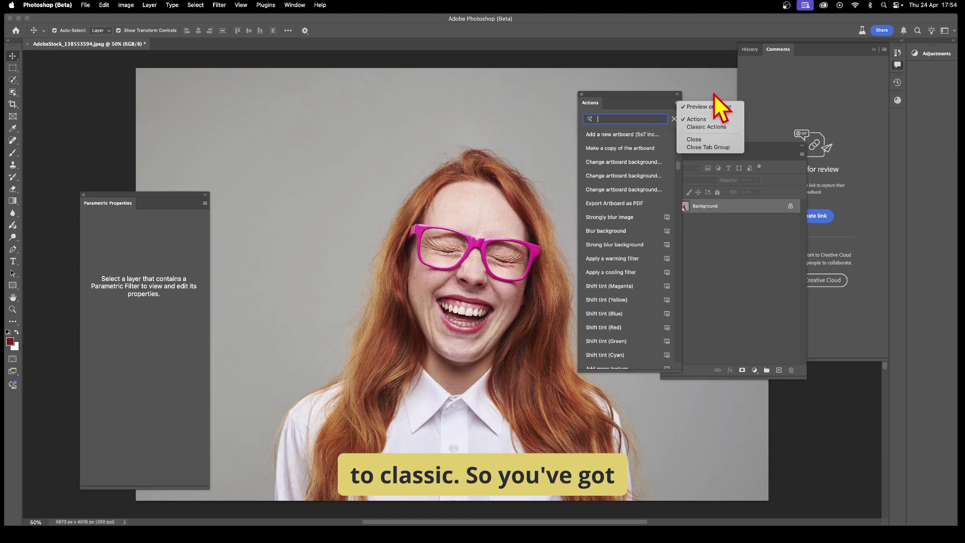
pyautogui.click(707, 127)
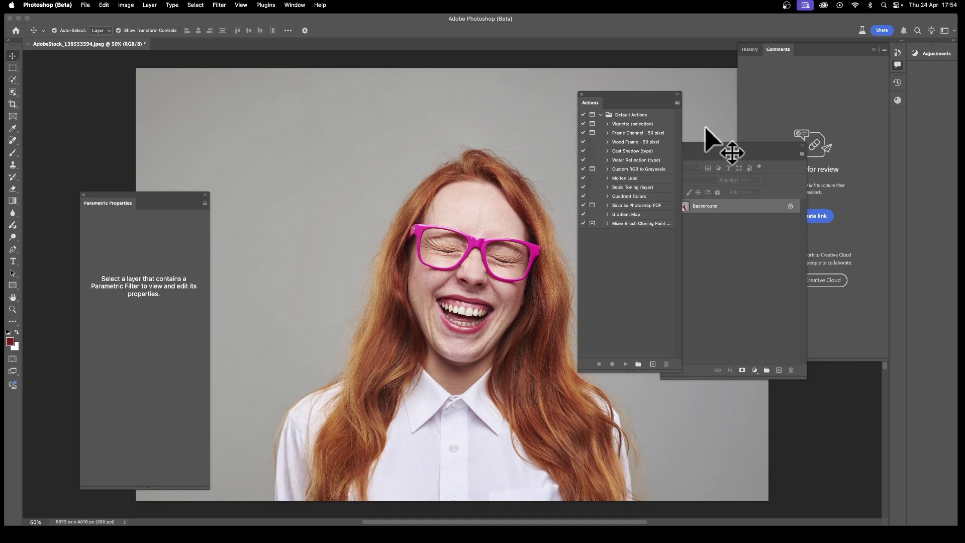
pyautogui.click(677, 103)
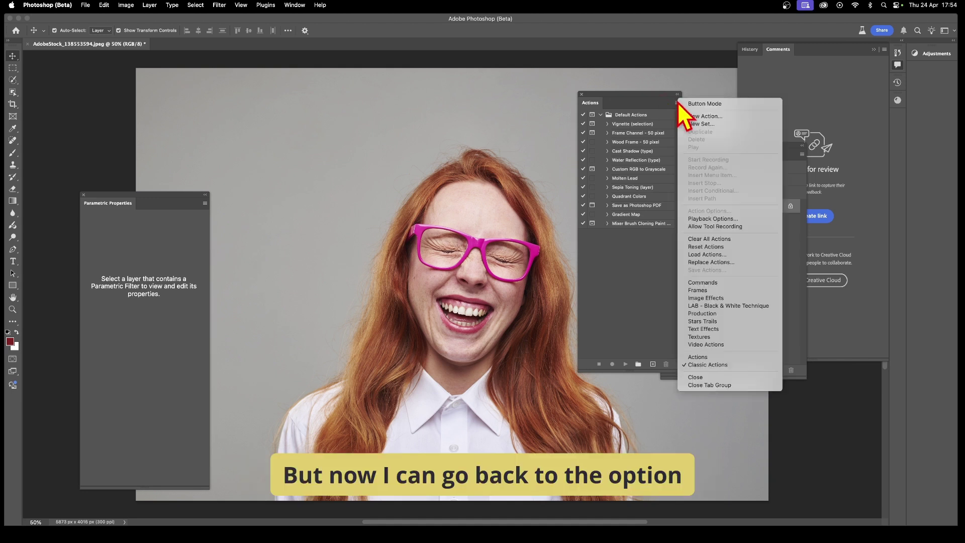
pyautogui.click(641, 103)
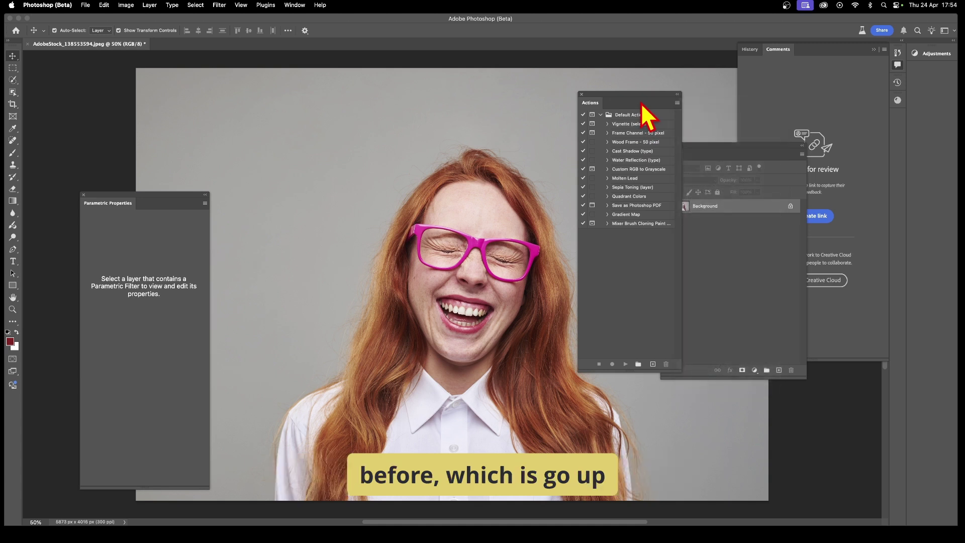
pyautogui.click(677, 104)
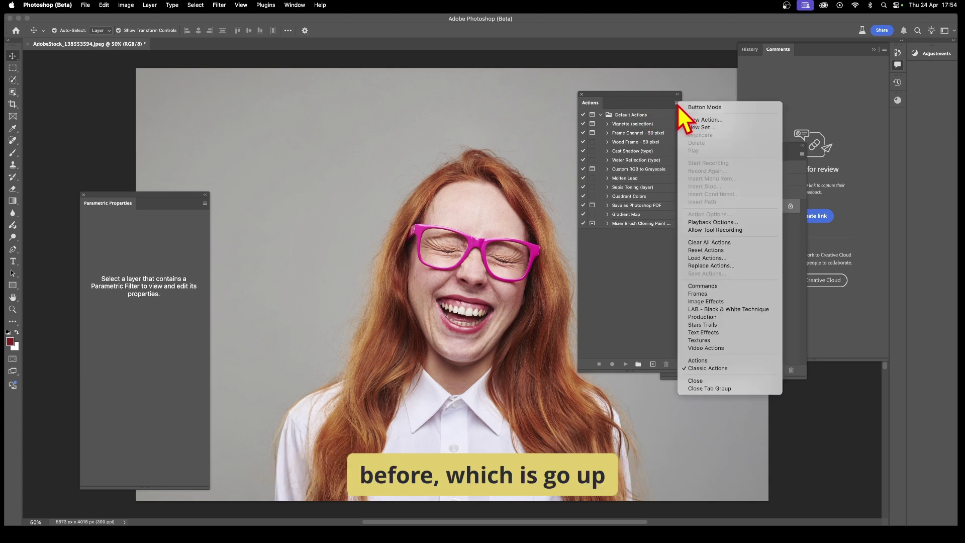
pyautogui.click(703, 360)
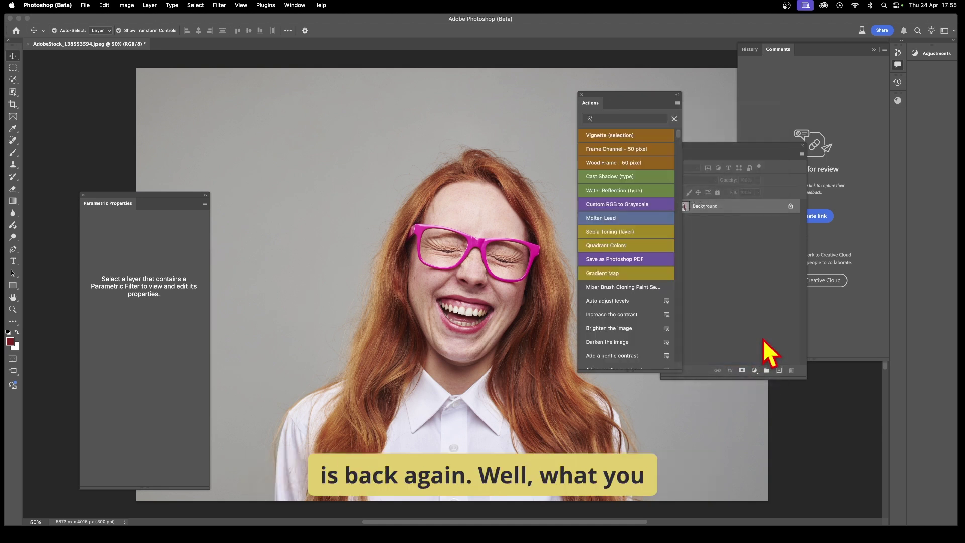
# Step: Preview the "Add a strong contrast" action on the portrait from the full action list
pyautogui.click(618, 315)
pyautogui.scroll(-3, 619, 320)
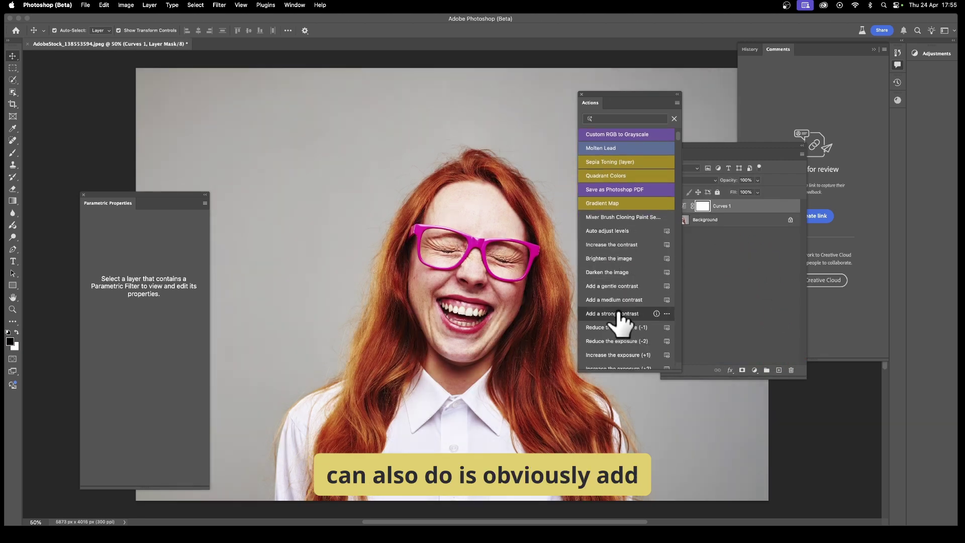
pyautogui.click(618, 314)
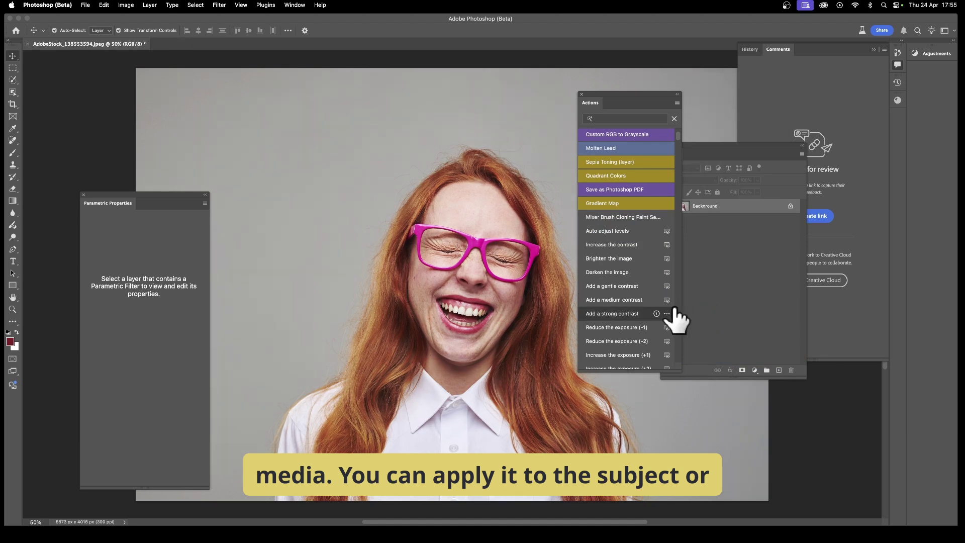
# Step: Apply the "Apply sepia tone" action to the portrait's subject only, and undo it
pyautogui.click(674, 312)
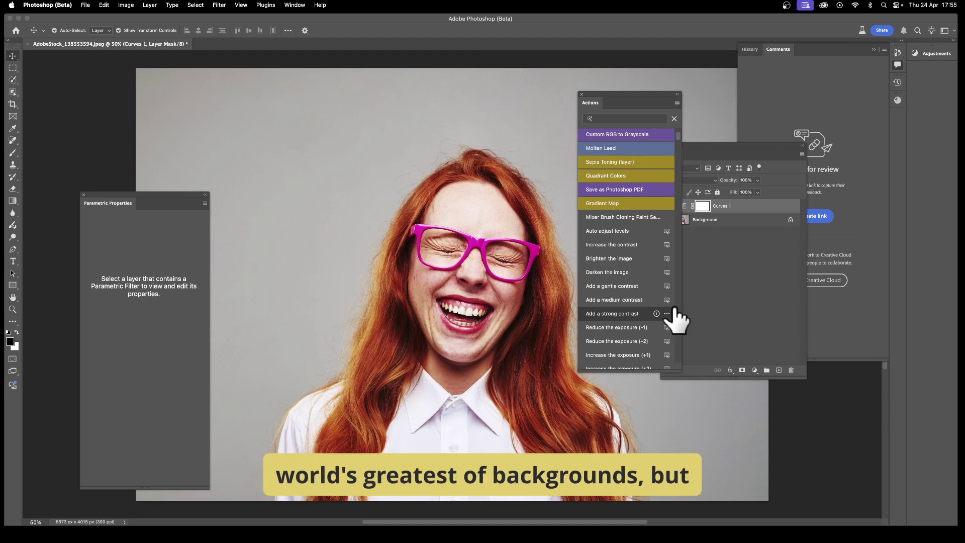
pyautogui.scroll(-5, 633, 304)
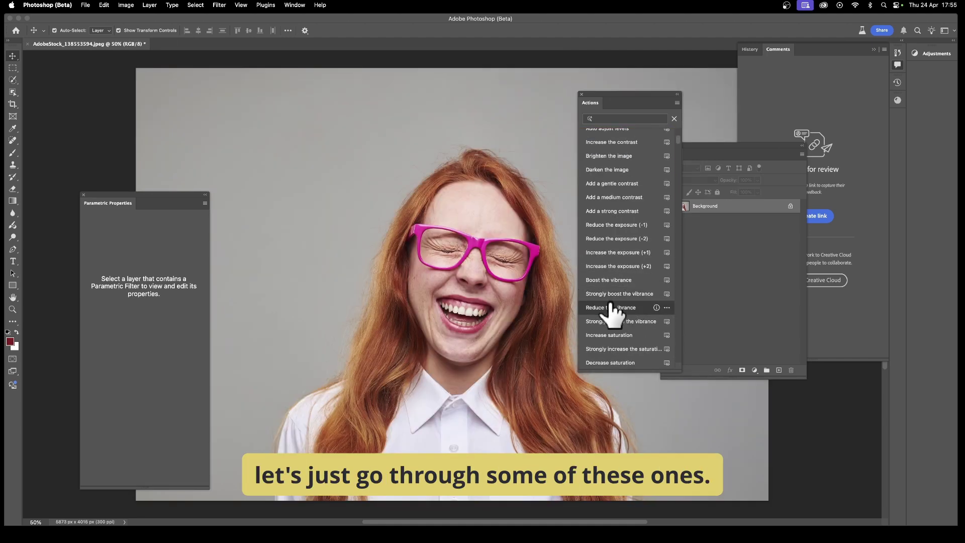
pyautogui.scroll(-4, 609, 310)
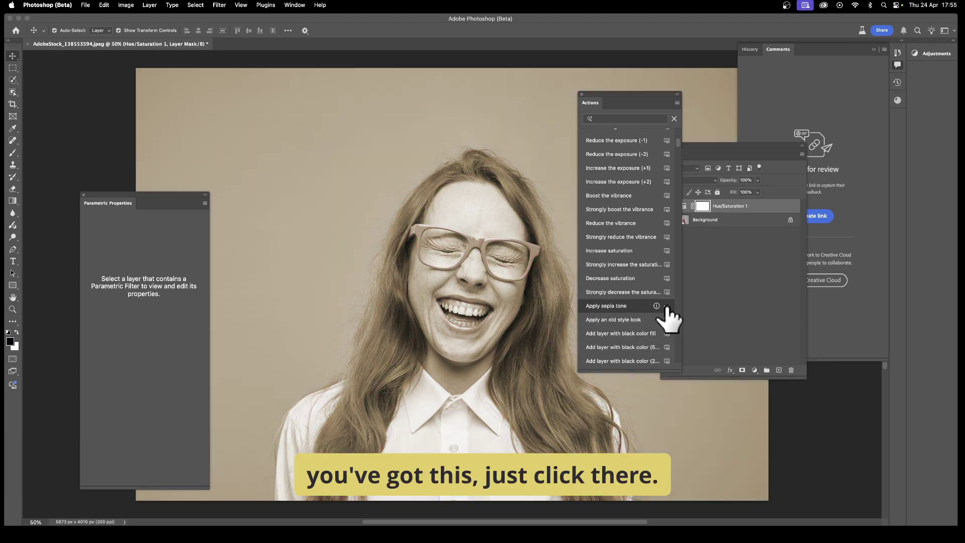
pyautogui.click(667, 306)
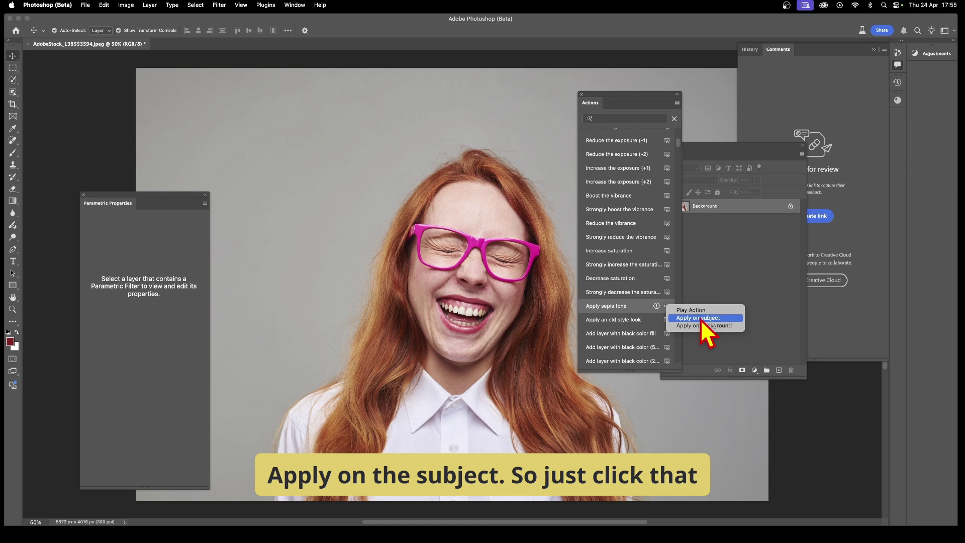
pyautogui.click(702, 319)
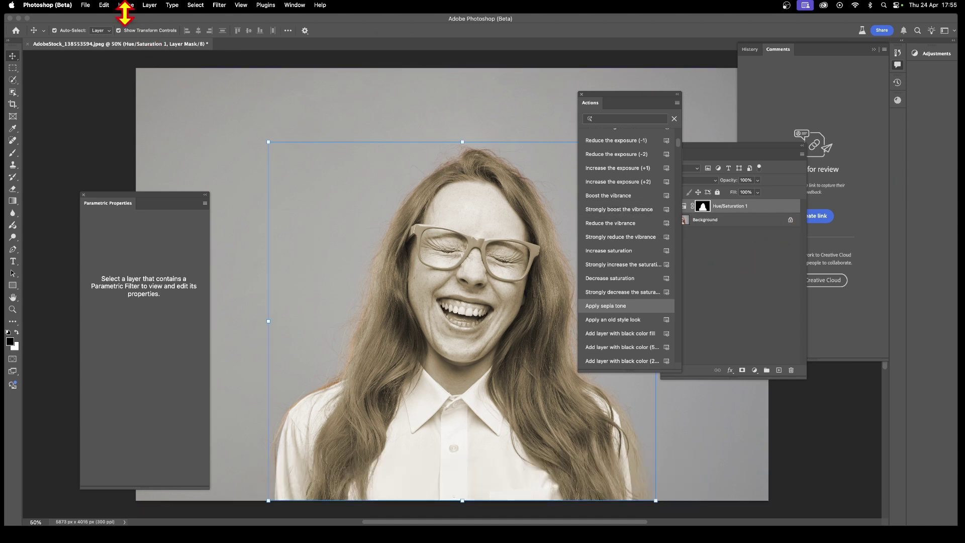
pyautogui.click(105, 5)
pyautogui.click(112, 16)
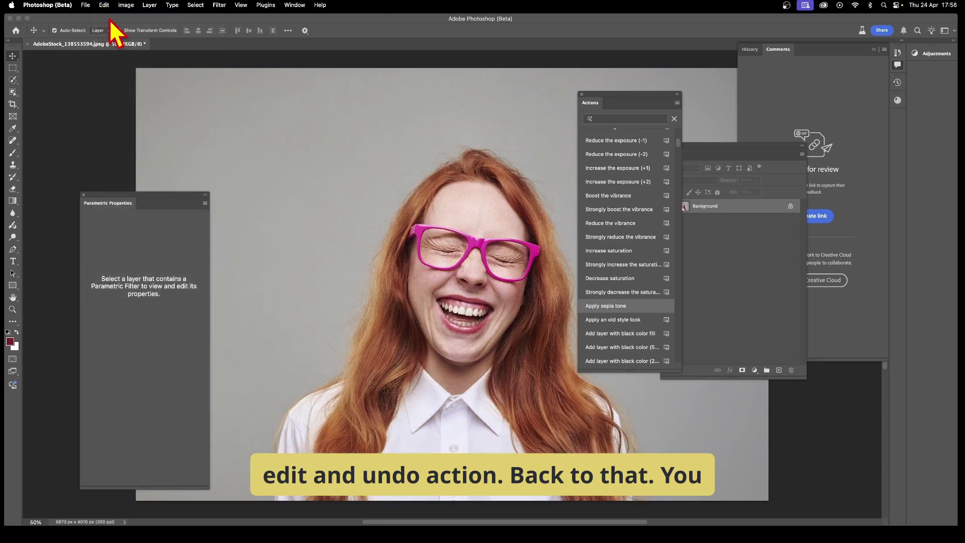
# Step: Apply the "Apply sepia tone" action to the portrait's background only
pyautogui.click(666, 320)
pyautogui.press('super+z')
pyautogui.click(667, 307)
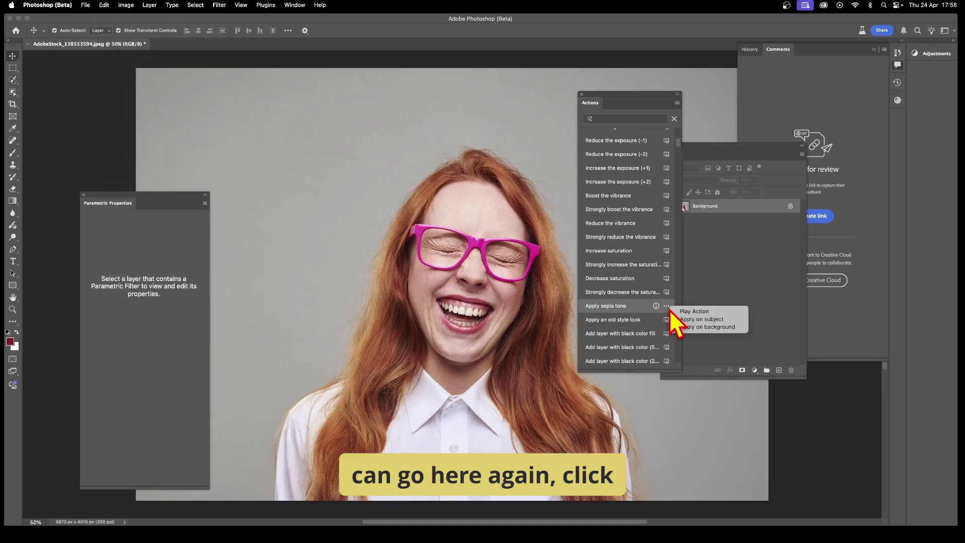
pyautogui.click(722, 329)
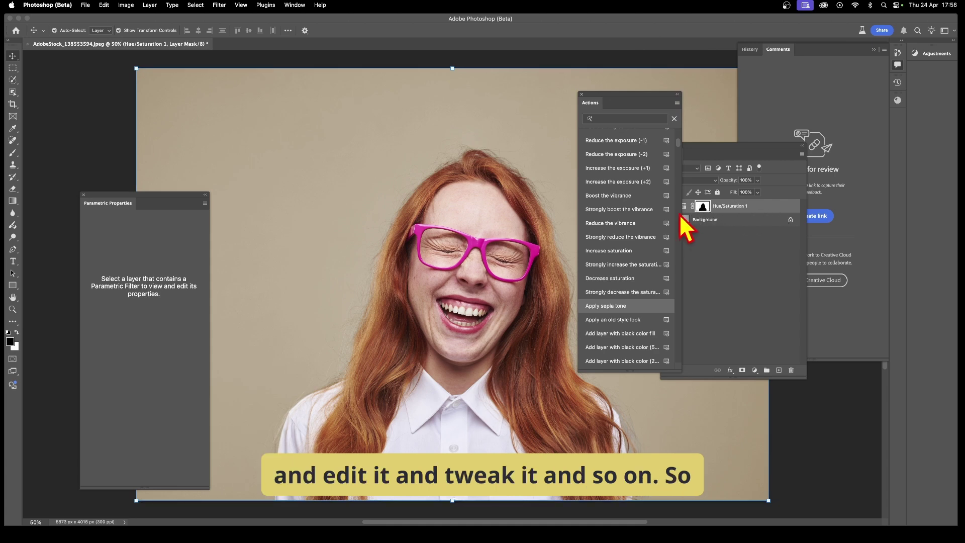
# Step: Preview exposure and white color fill actions over the sepia background, and apply the "Increase saturation" action
pyautogui.click(601, 209)
pyautogui.press('super+z')
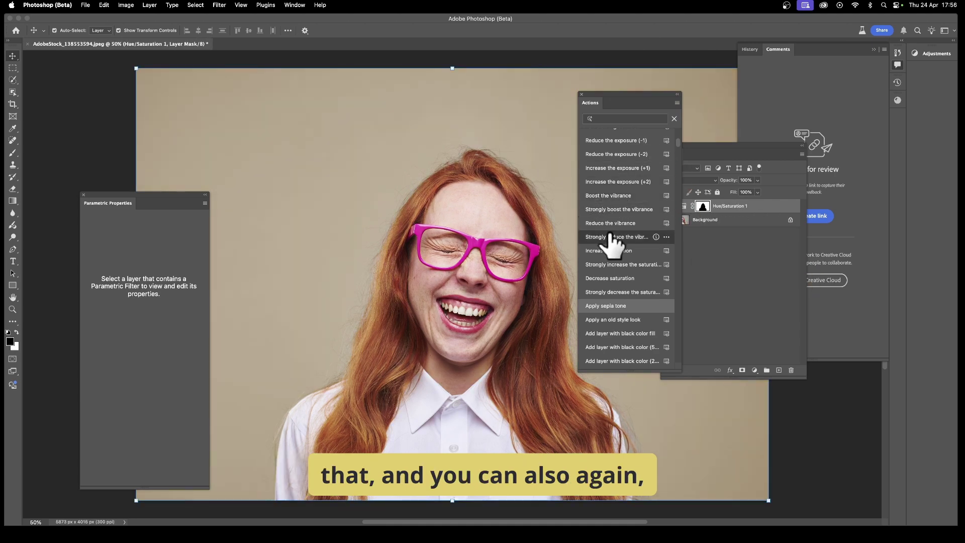
pyautogui.click(627, 278)
pyautogui.press('super+z')
pyautogui.click(628, 181)
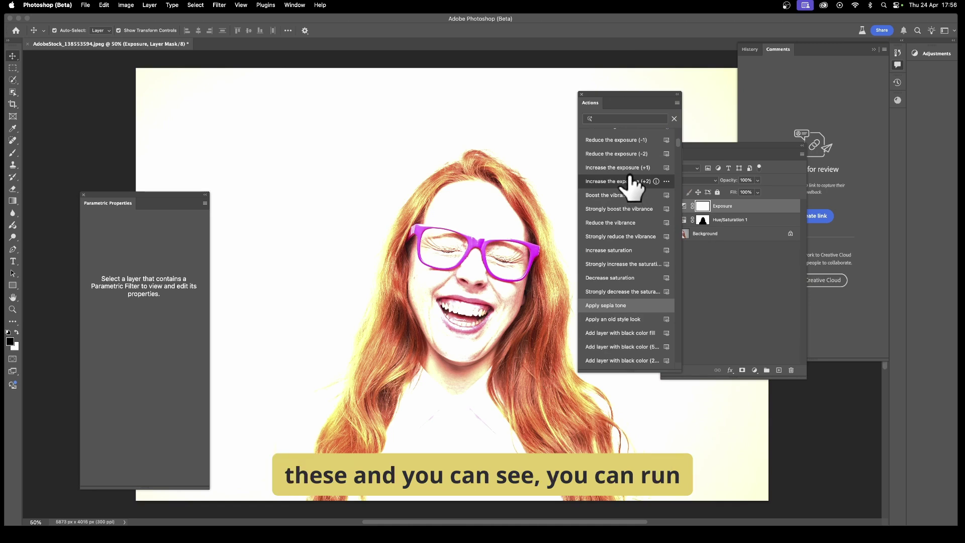
pyautogui.press('super+z')
pyautogui.scroll(-4, 630, 319)
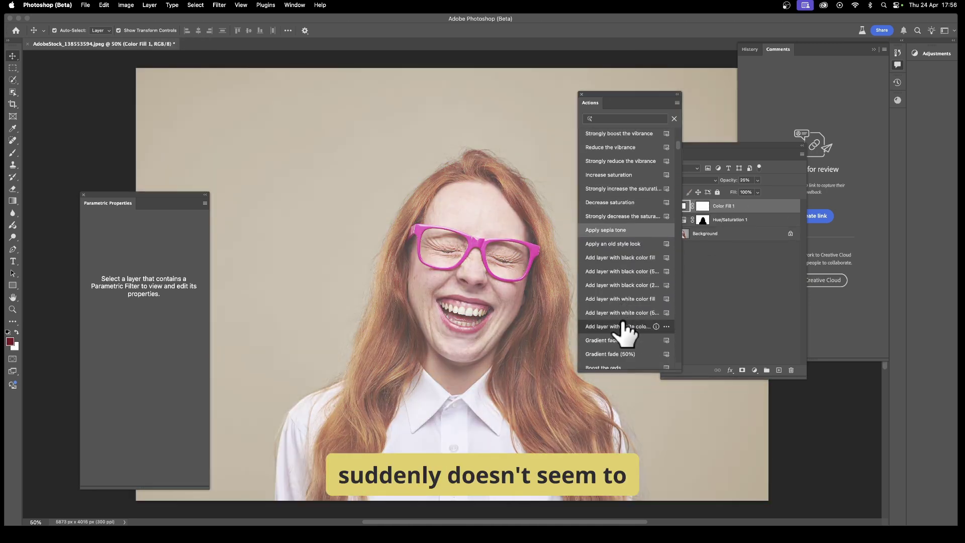
pyautogui.scroll(-1, 628, 319)
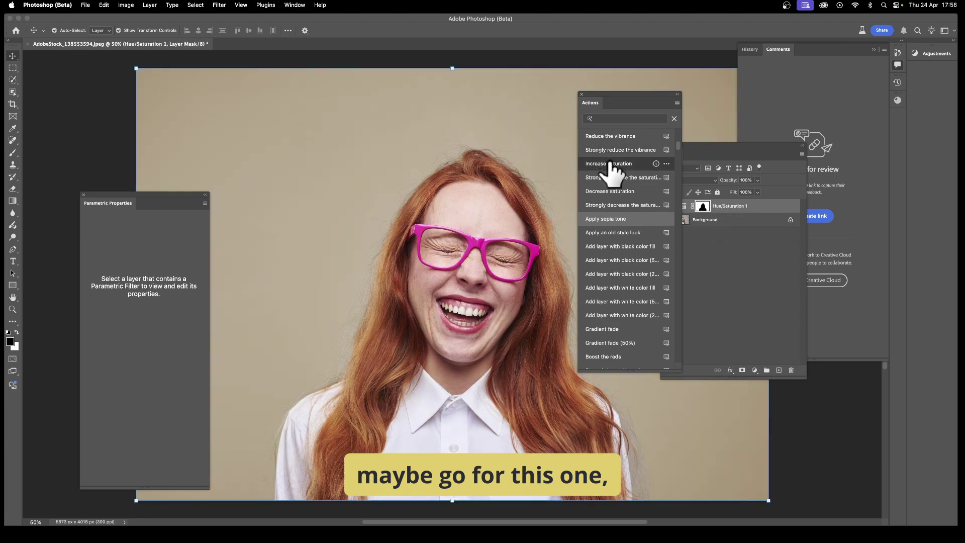
pyautogui.click(610, 163)
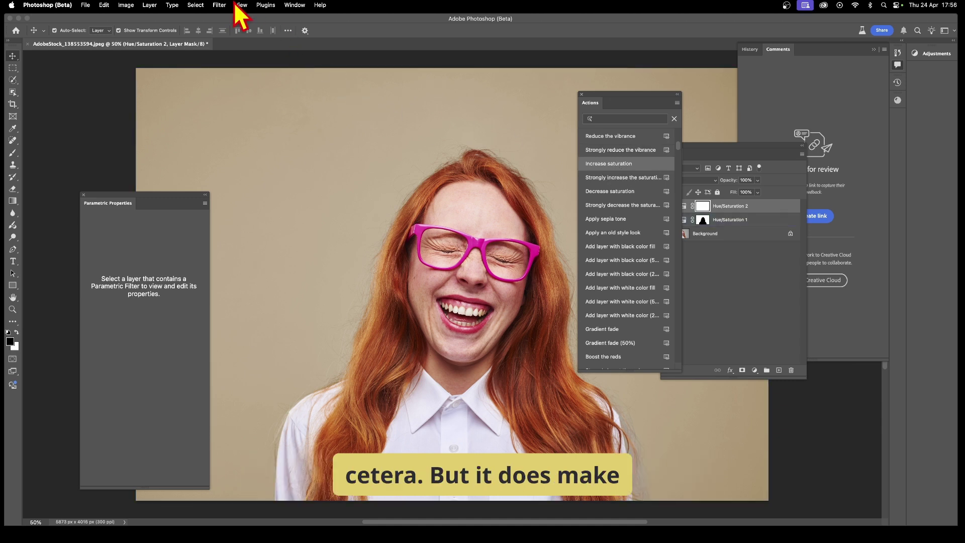
# Step: Search the actions for "blur", apply "Pixelate image - 100 pixels" above the Hue/Saturation layers, and toggle the new layer's visibility
pyautogui.scroll(-4, 583, 251)
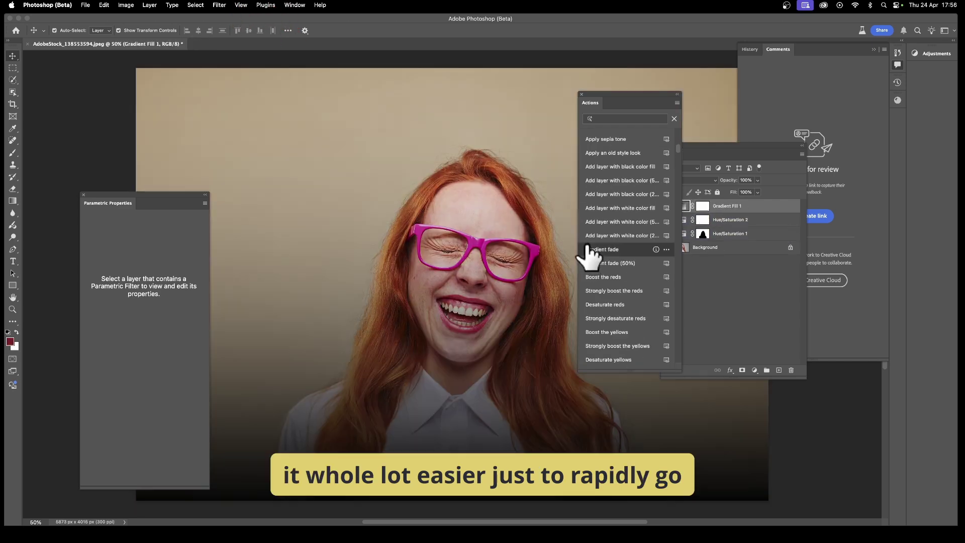
pyautogui.click(603, 119)
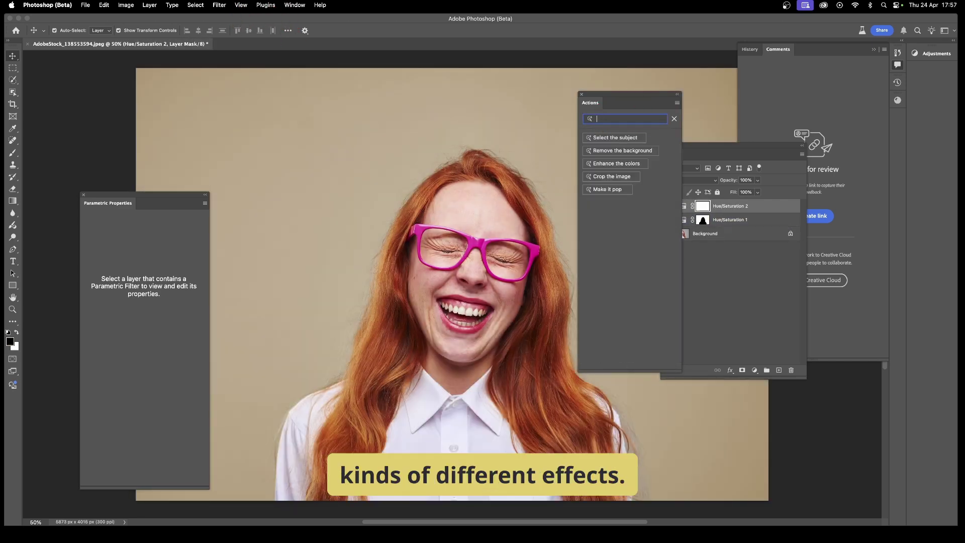
pyautogui.write('blur')
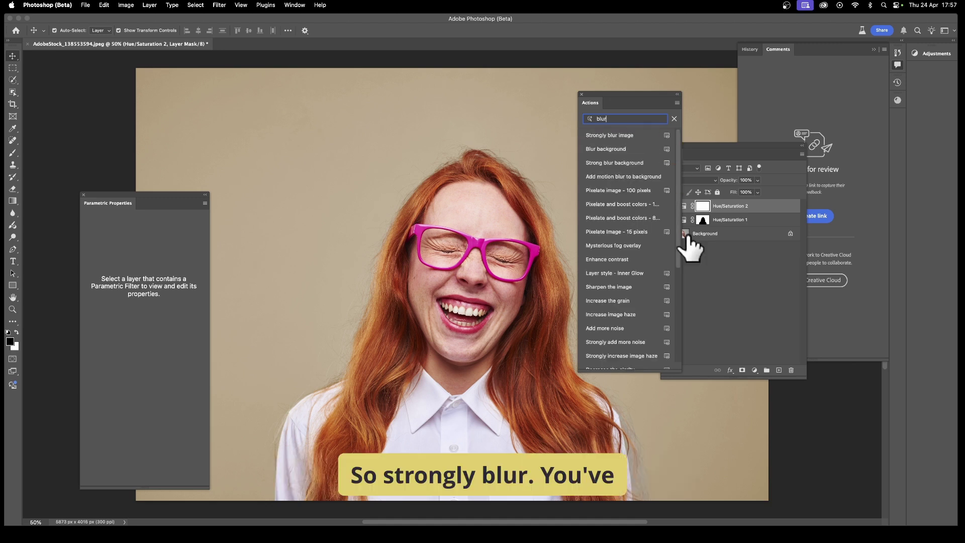
pyautogui.click(609, 194)
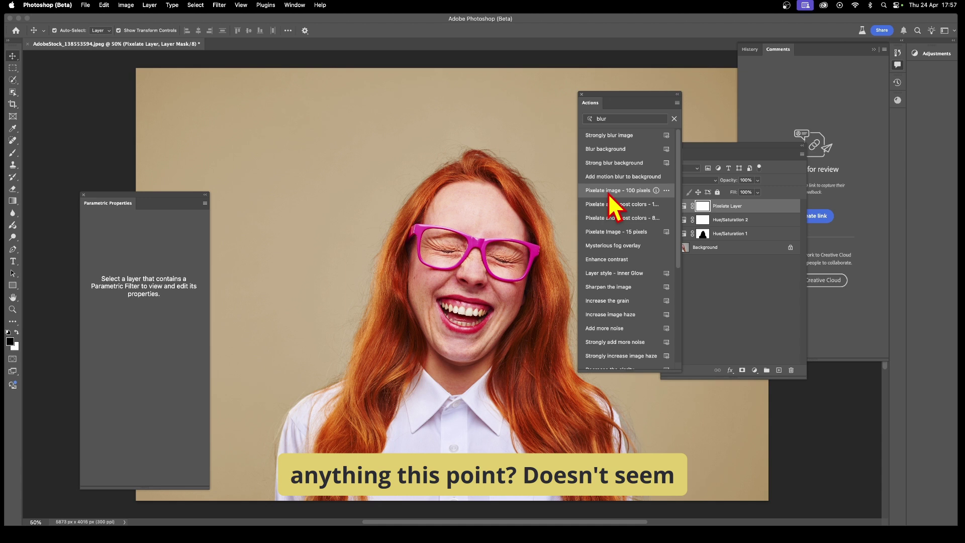
pyautogui.click(723, 207)
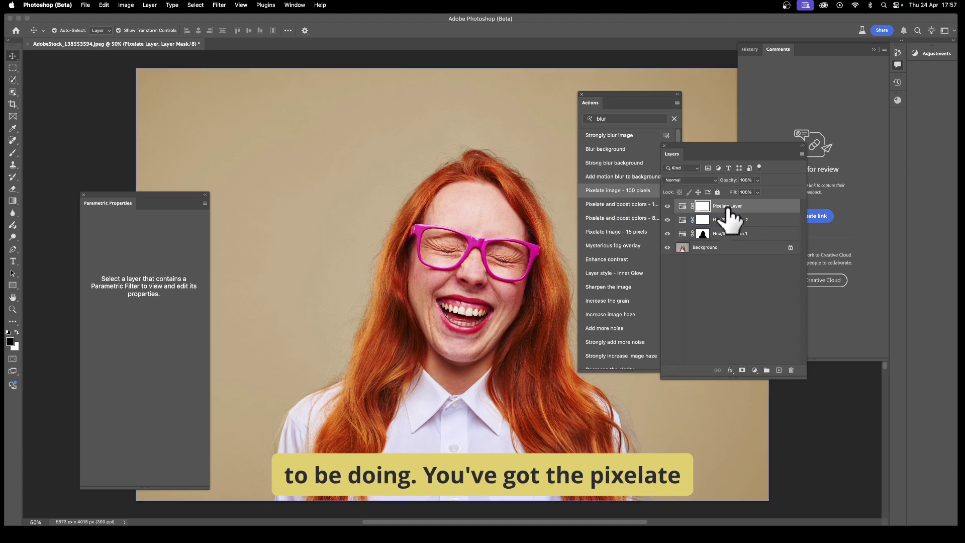
pyautogui.click(668, 203)
pyautogui.click(668, 204)
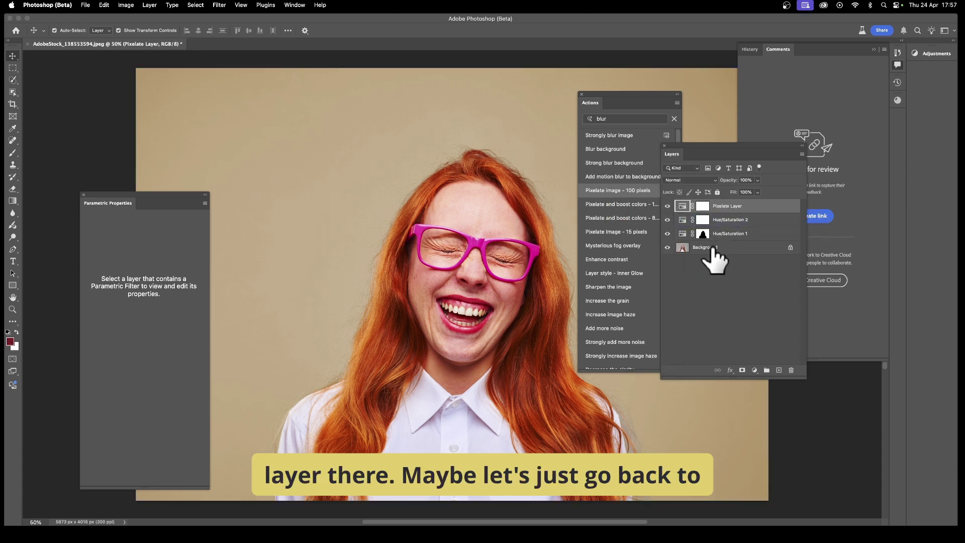
# Step: Apply "Pixelate image - 100 pixels" to the Background layer, and compare the portrait with the pixelated layer hidden and shown
pyautogui.click(716, 259)
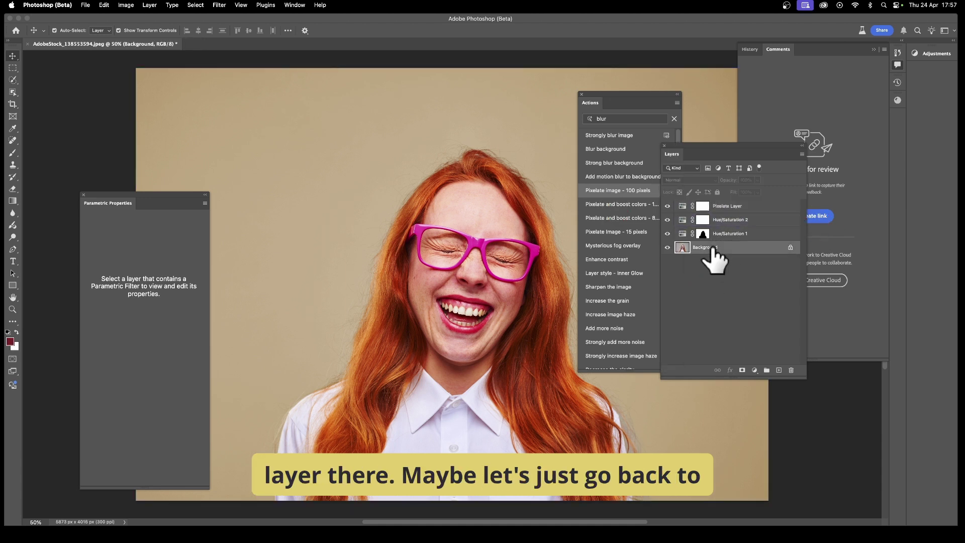
pyautogui.click(614, 192)
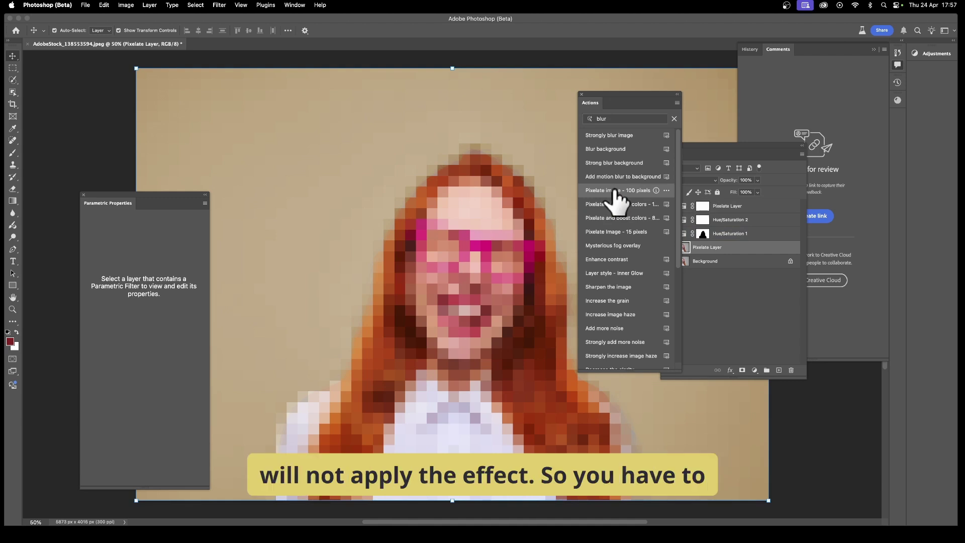
pyautogui.click(725, 292)
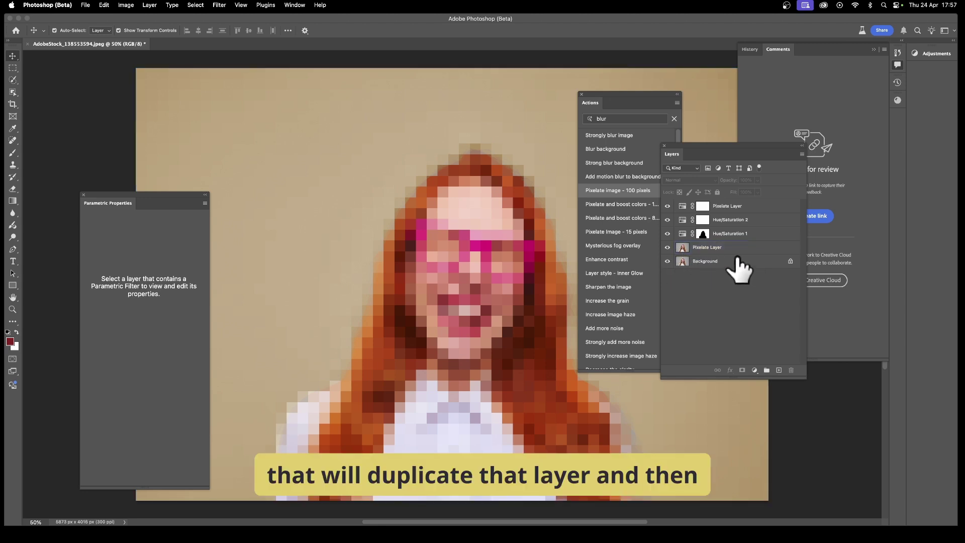
pyautogui.click(668, 248)
pyautogui.click(668, 247)
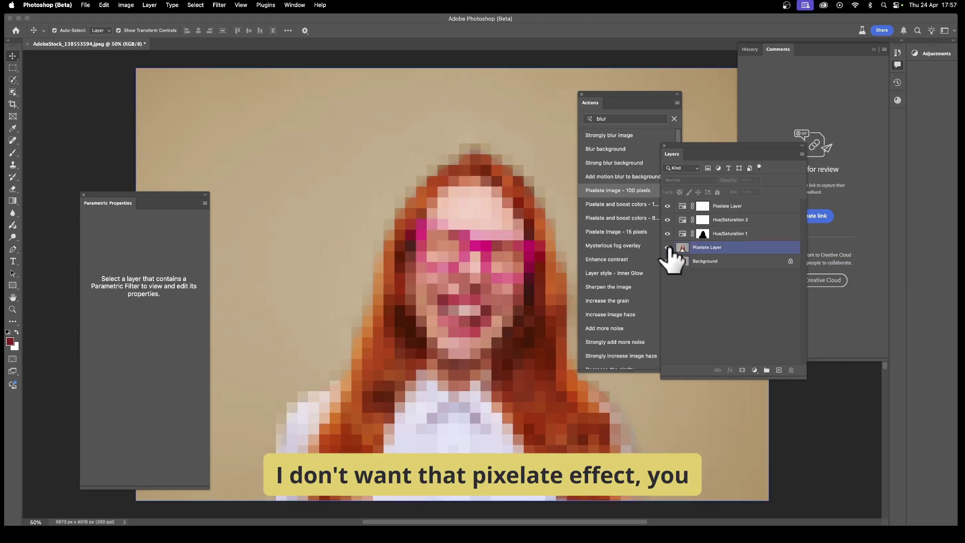
pyautogui.click(692, 248)
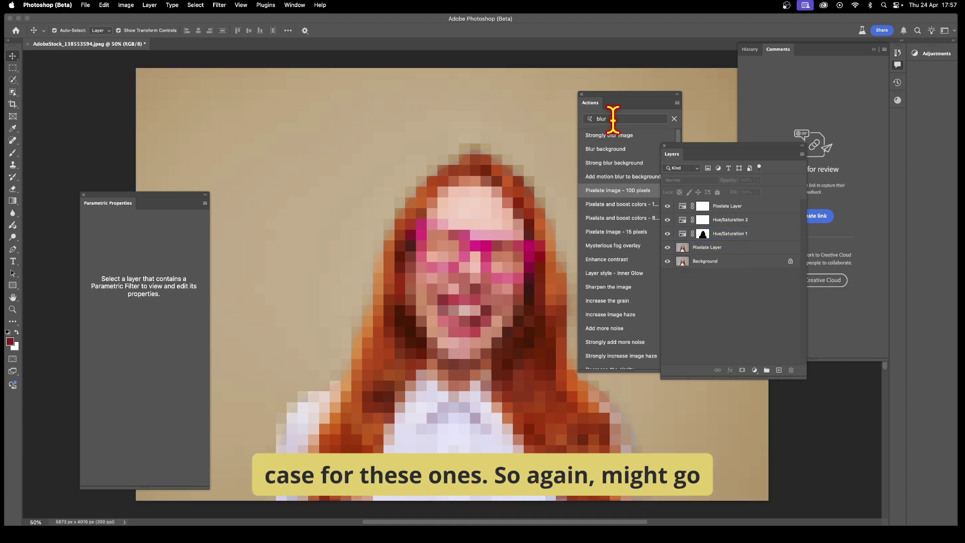
# Step: Apply the "Strongly blur image" action to the Background layer, and select the resulting copy
pyautogui.click(709, 261)
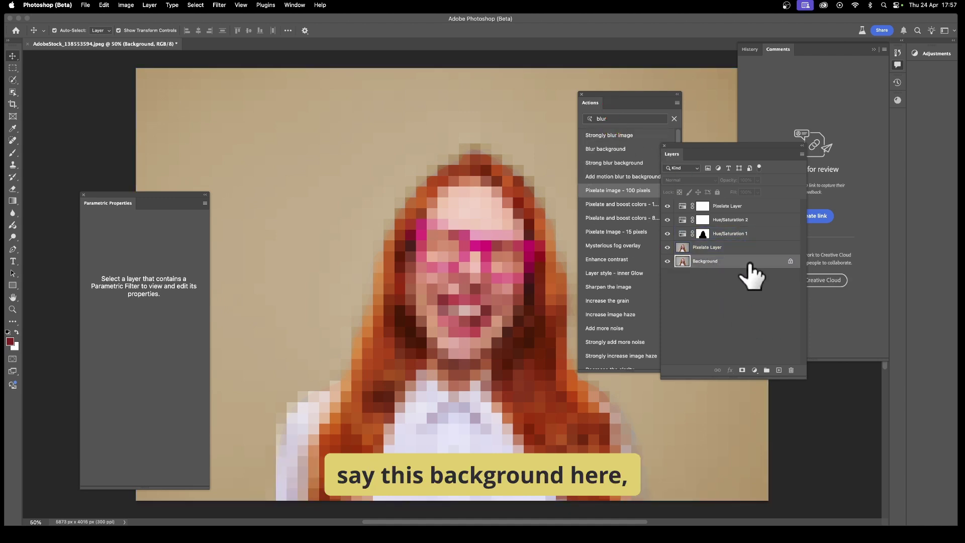
pyautogui.click(609, 138)
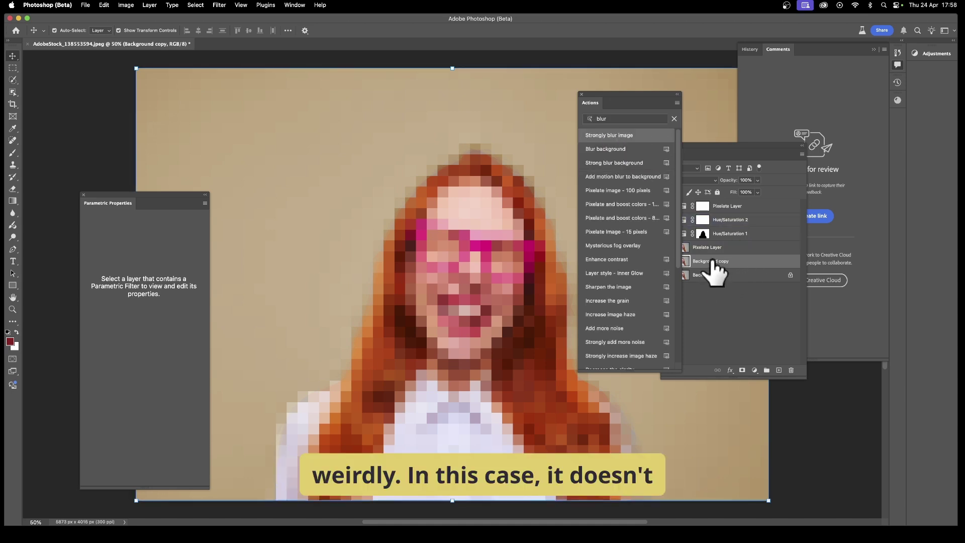
pyautogui.click(728, 263)
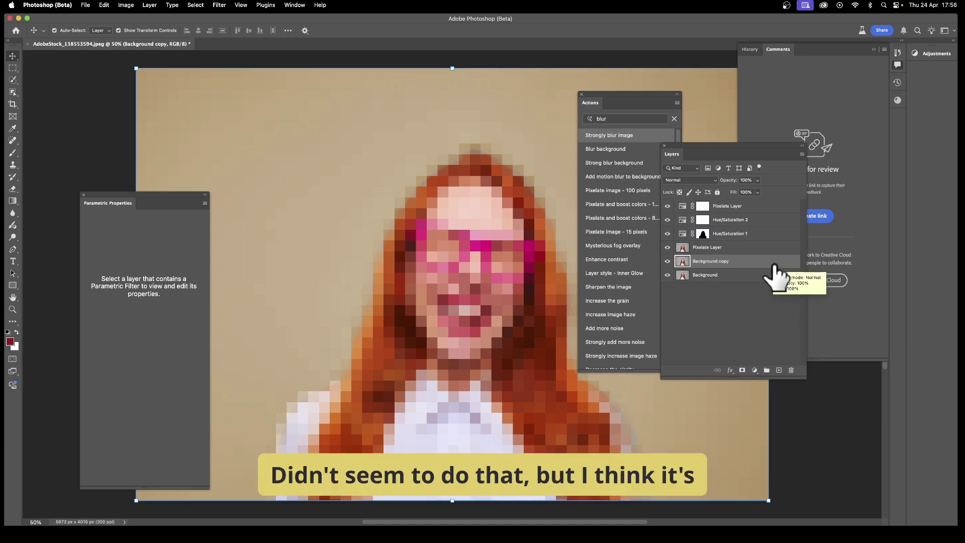
# Step: Replace the action search with "para" to look for parametric filter actions
pyautogui.moveTo(616, 119); pyautogui.dragTo(590, 118)
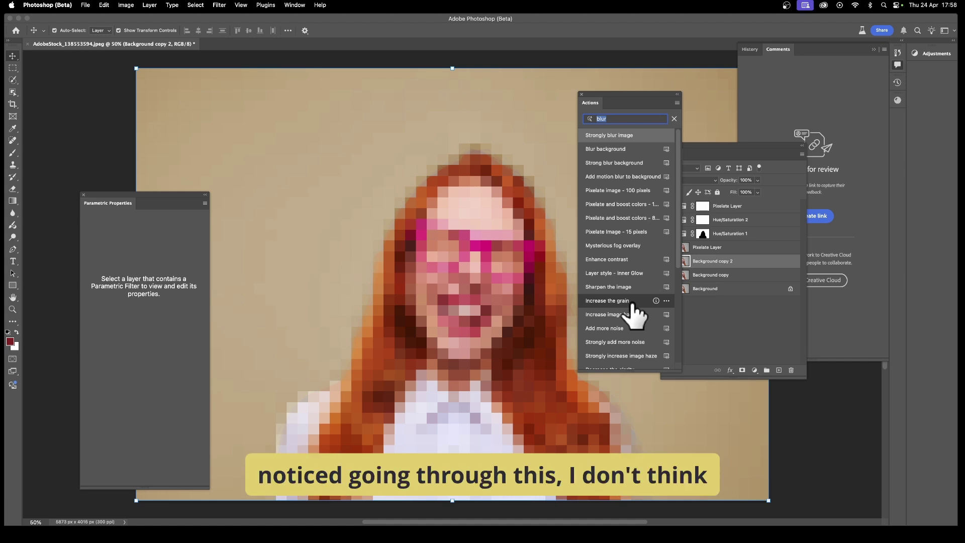
pyautogui.press('super+z')
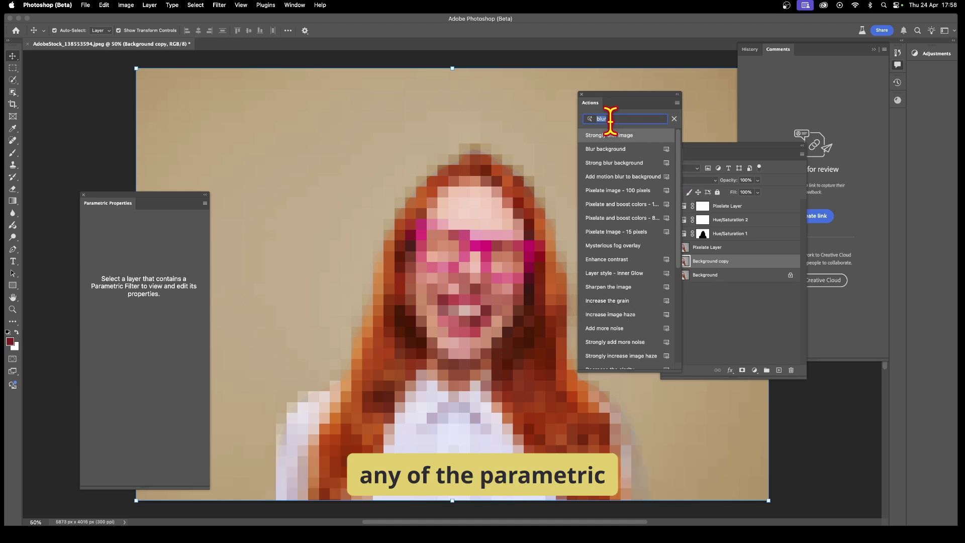
pyautogui.write('p')
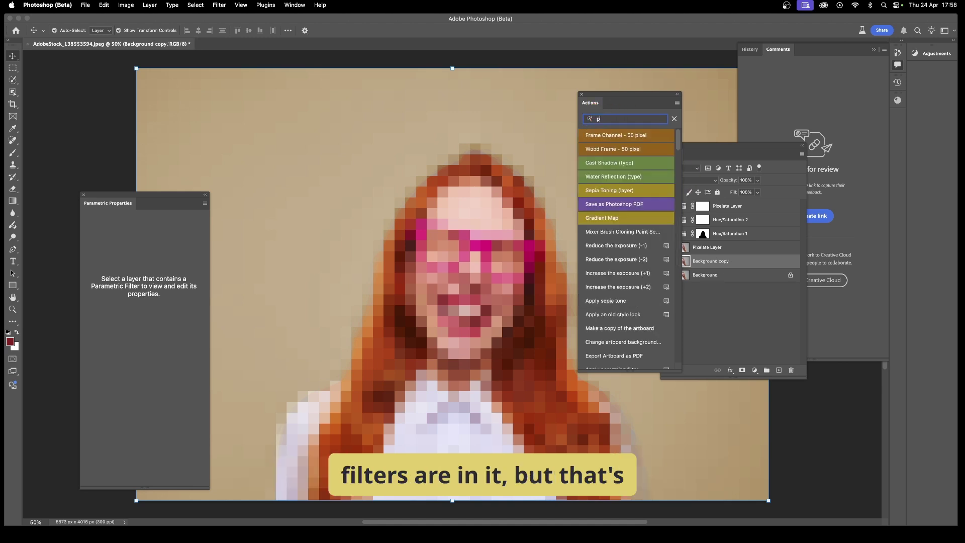
pyautogui.write('ara')
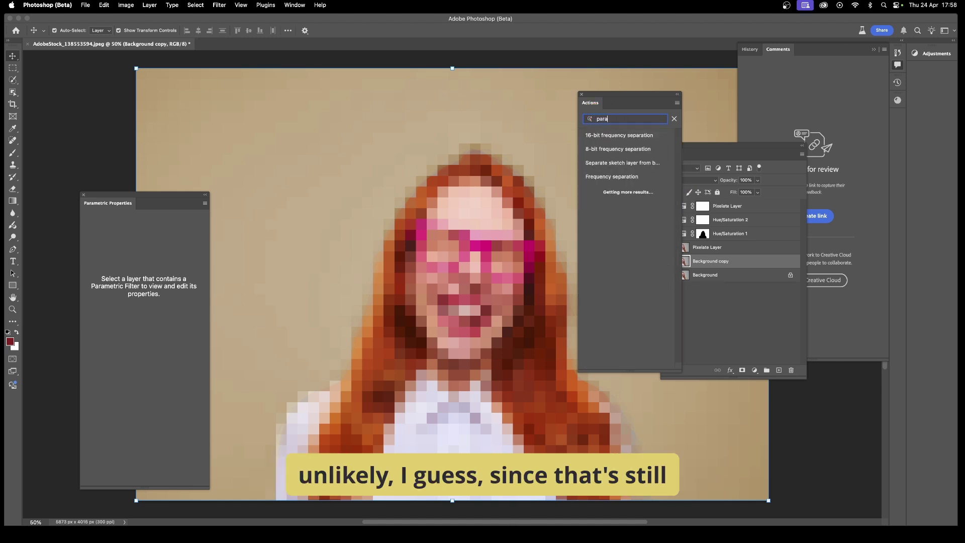